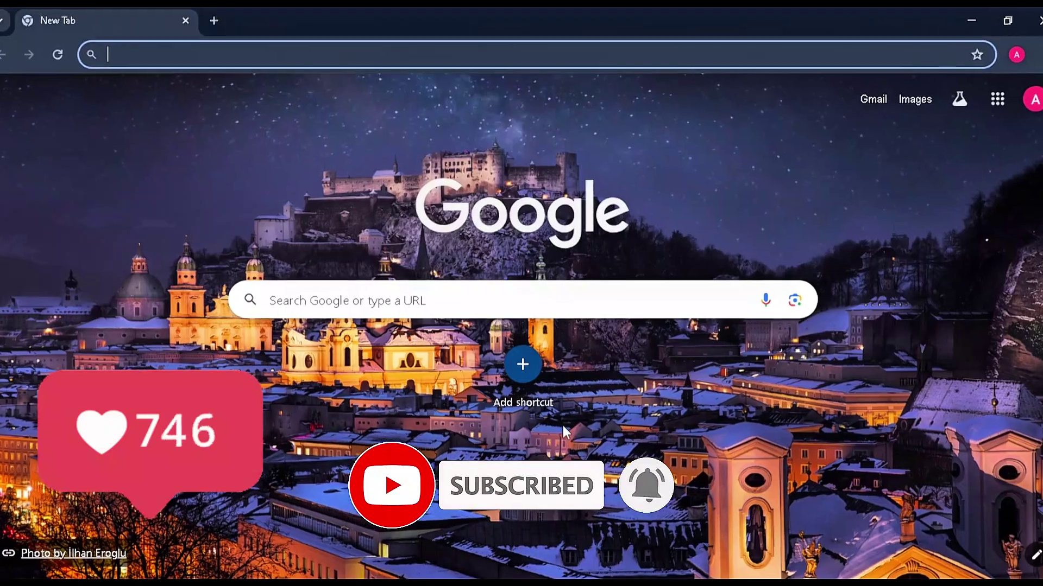
Load ChatGPT in Chrome by entering chat.openai.com in the address bar
{"action": "type", "text": "chat.o"}
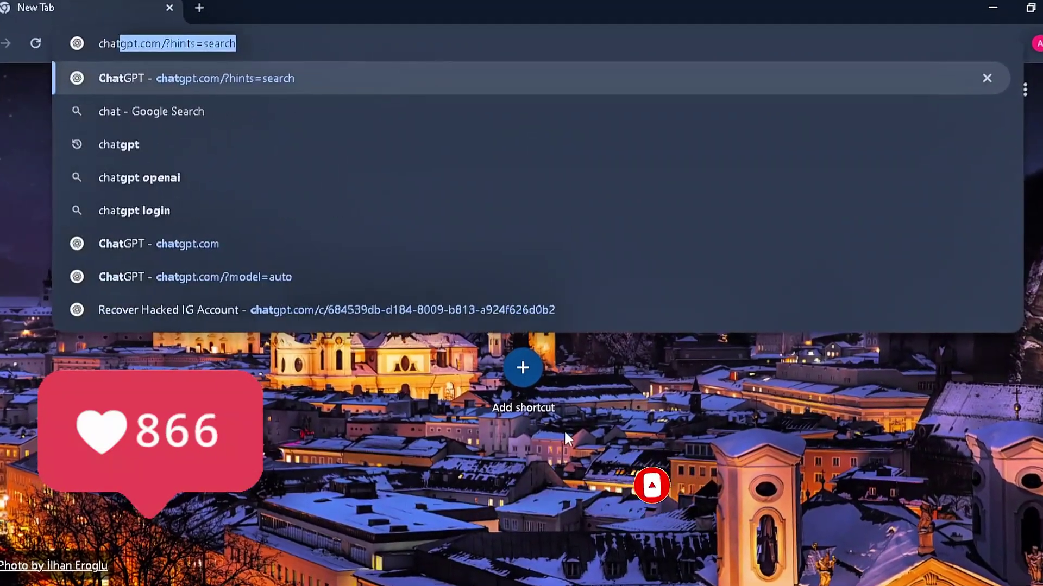
{"action": "type", "text": "pen"}
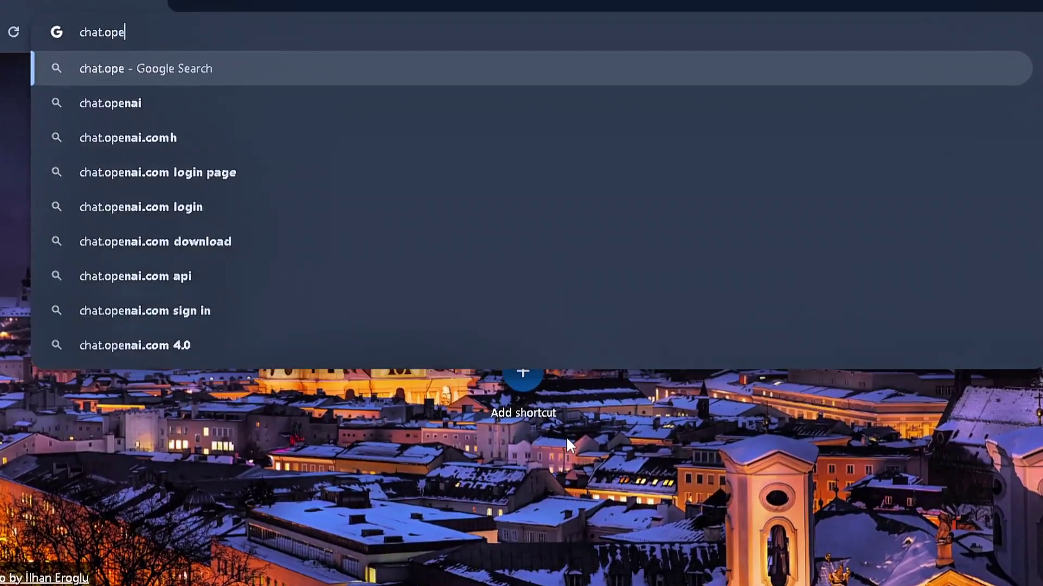
{"action": "type", "text": "ai.com"}
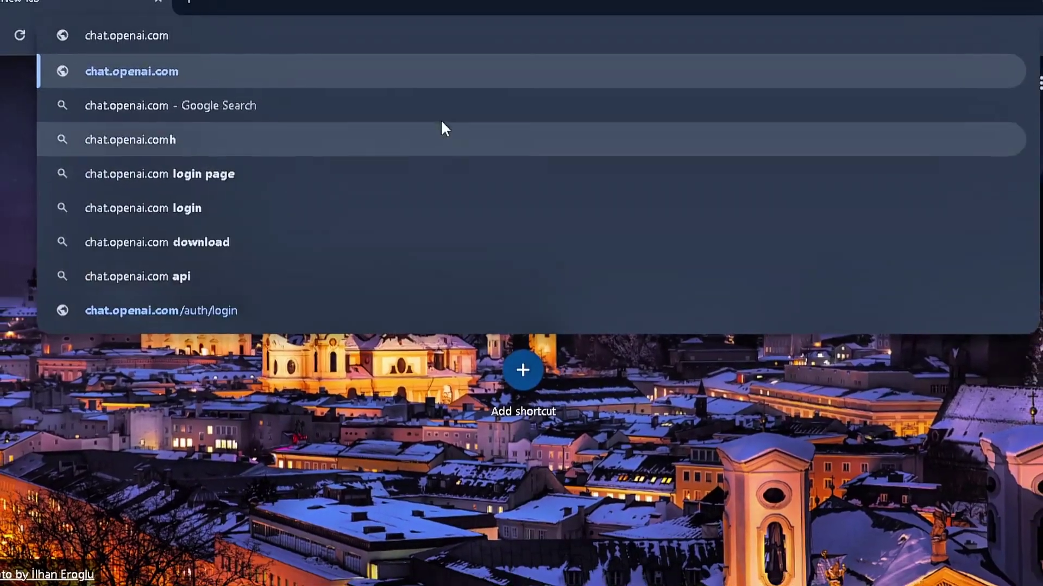
{"action": "key", "text": "Return"}
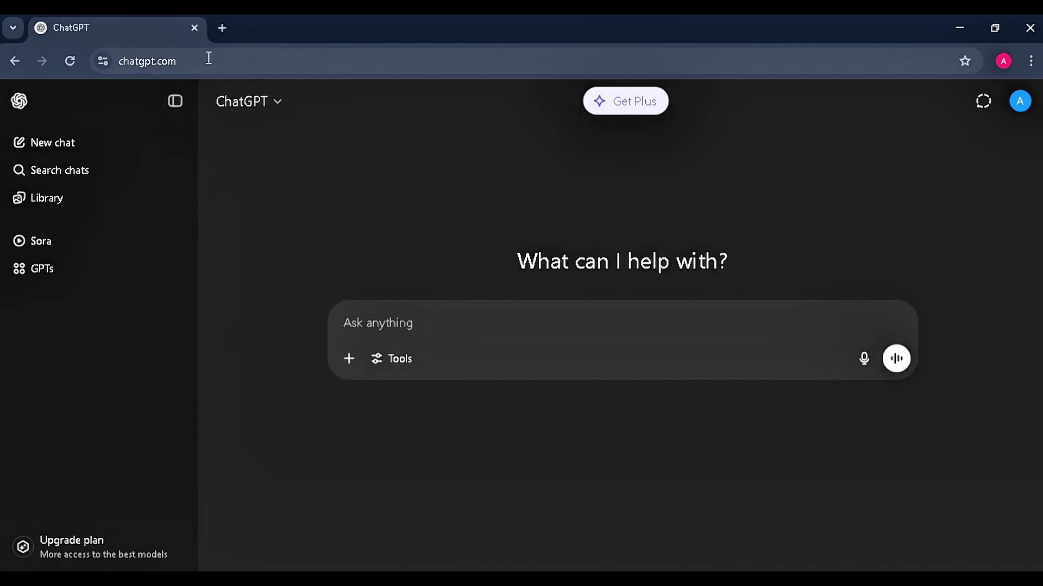
{"action": "left_click", "coordinate": [208, 58]}
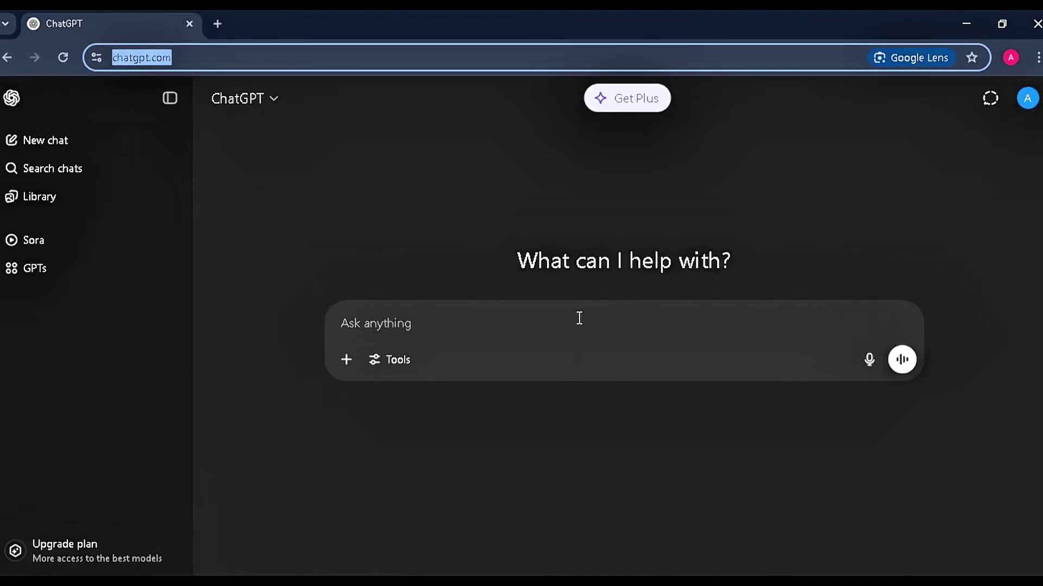
{"action": "left_click", "coordinate": [419, 331]}
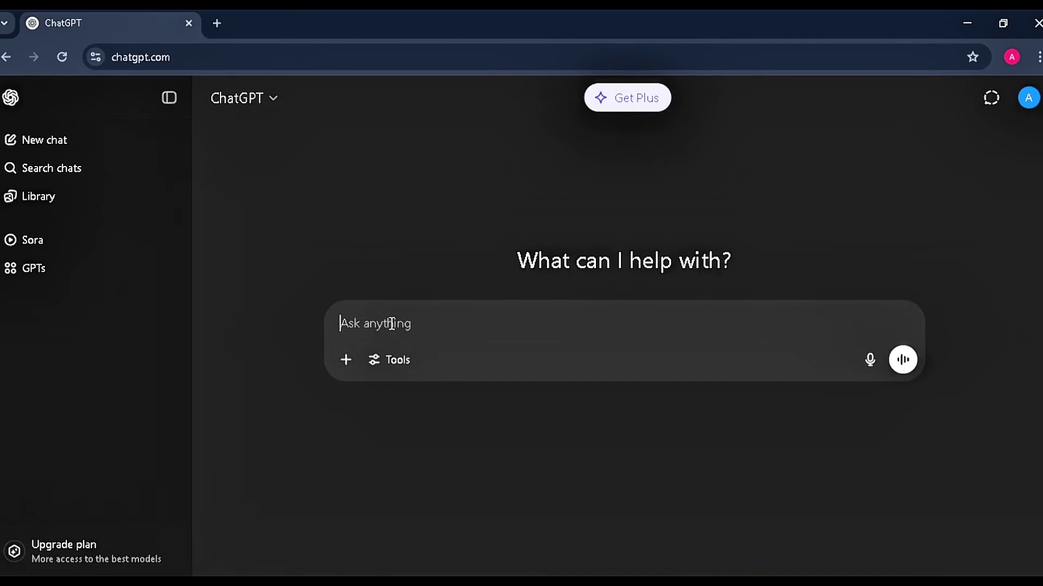
Type a prompt requesting a cooking-service flyer image with a nice logo at the top right of a pot
{"action": "type", "text": "t "}
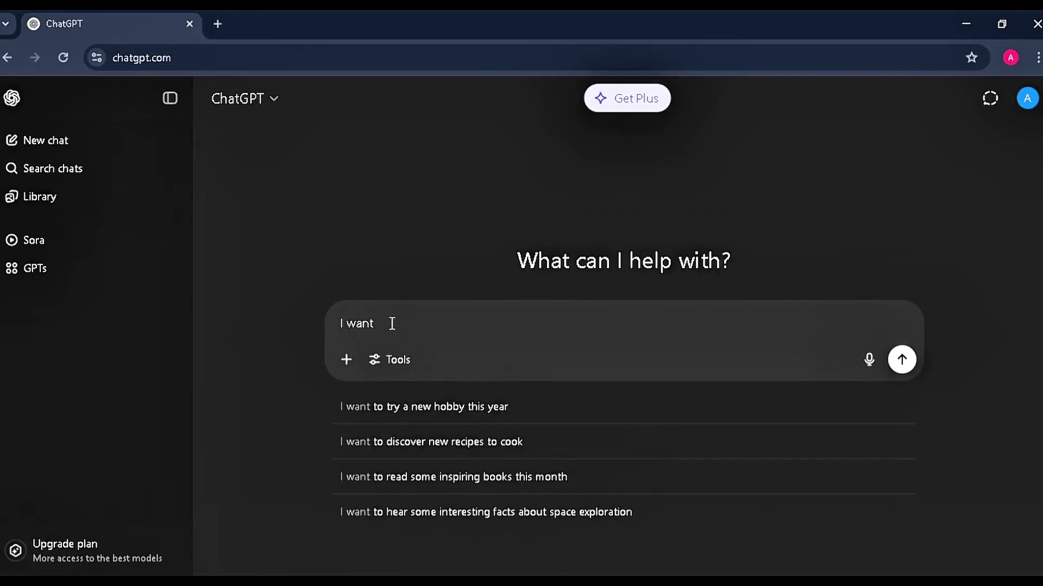
{"action": "type", "text": "you to "}
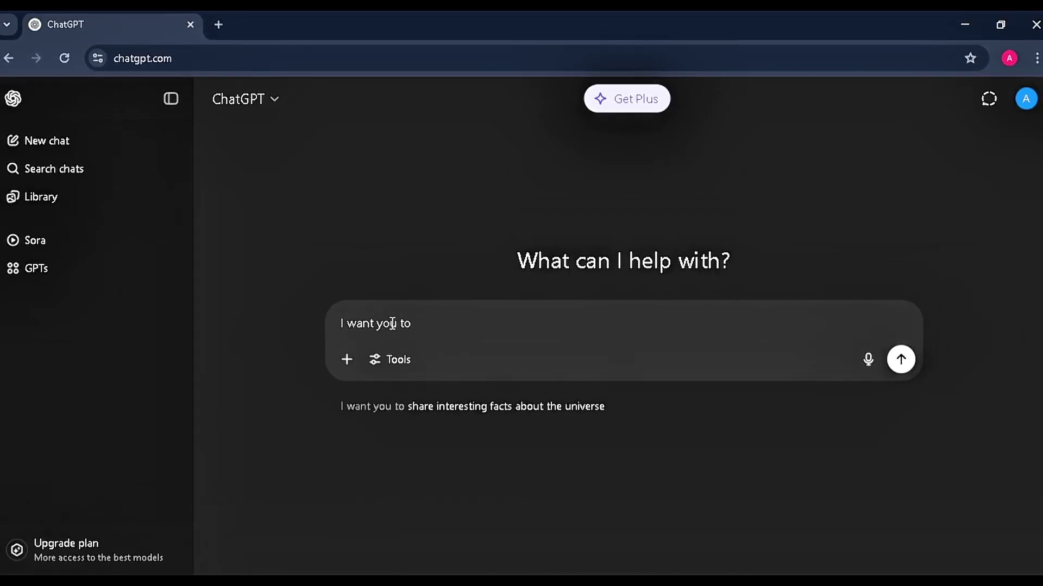
{"action": "type", "text": "create a f"}
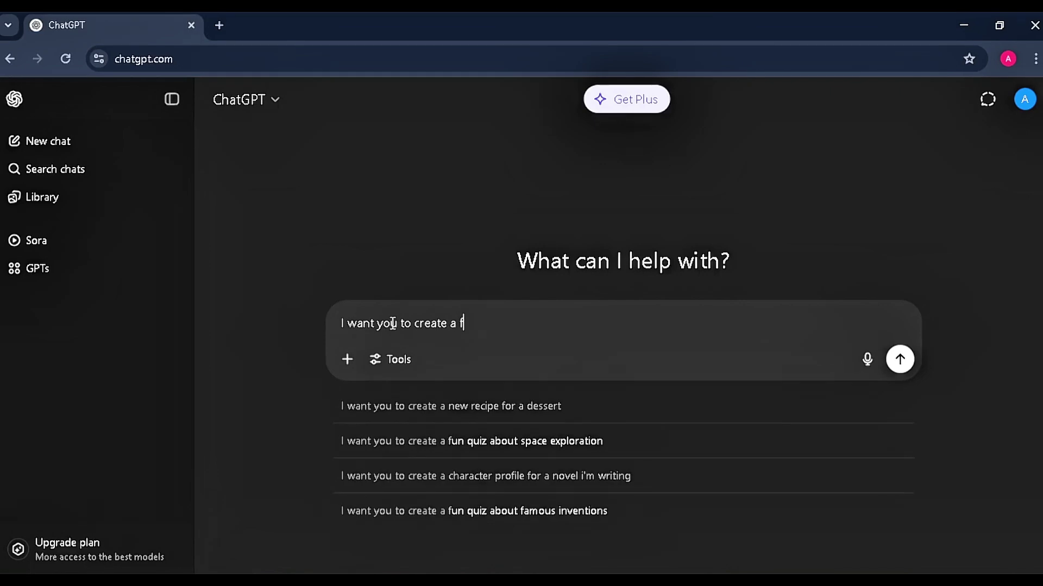
{"action": "type", "text": "lyer im"}
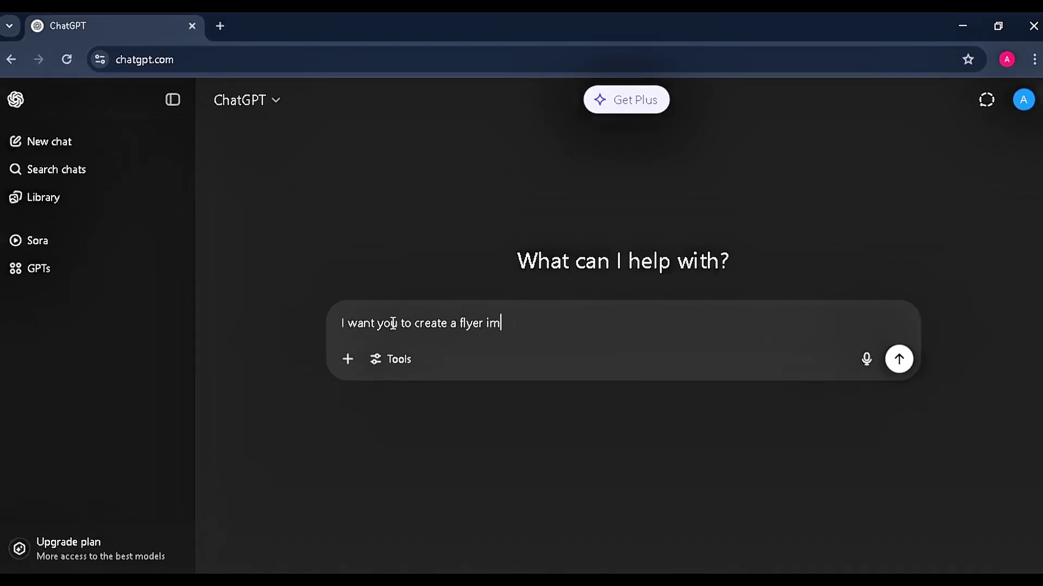
{"action": "type", "text": "age o"}
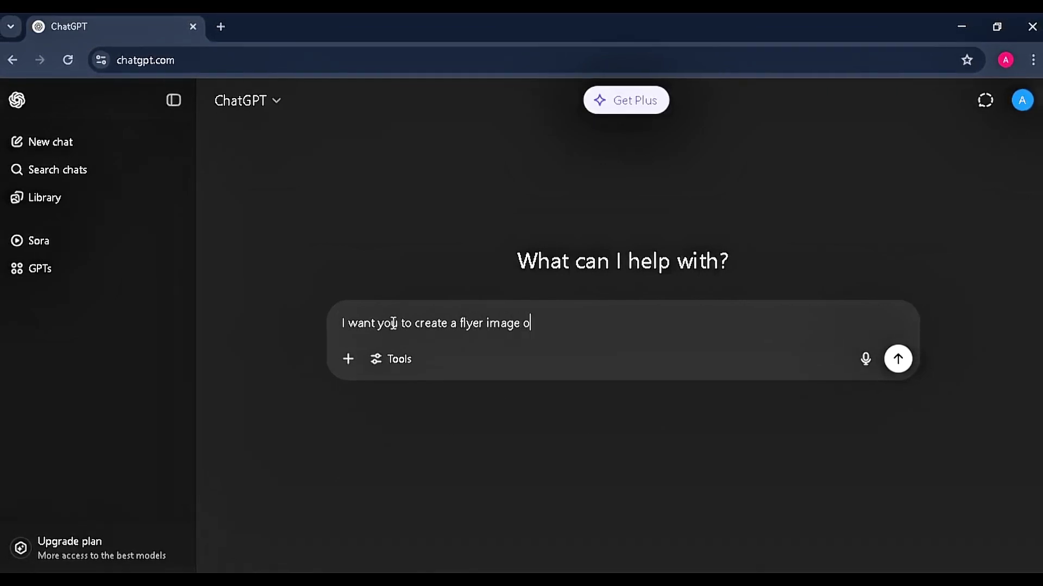
{"action": "type", "text": "f ais"}
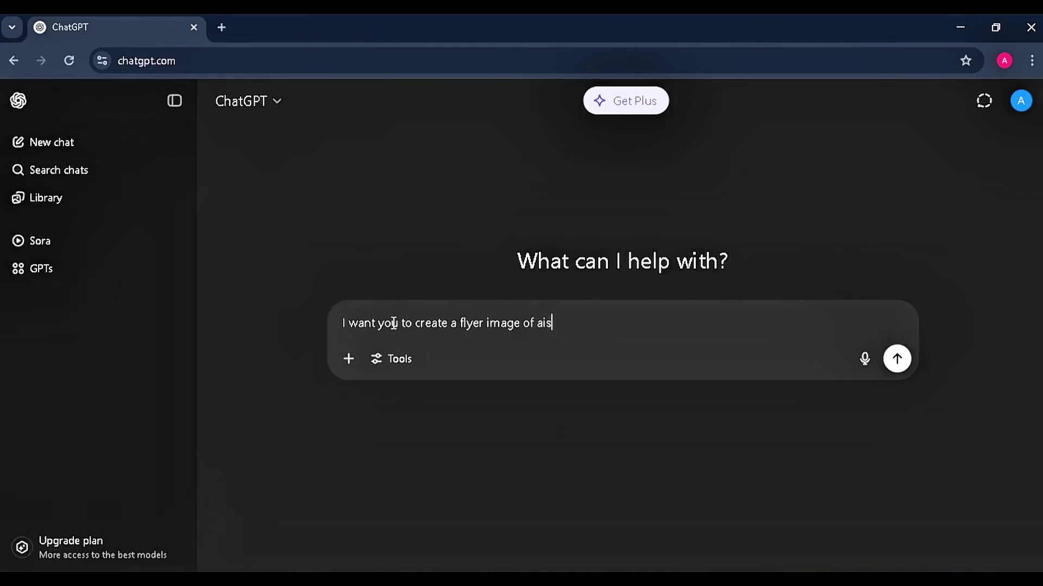
{"action": "type", "text": "ha "}
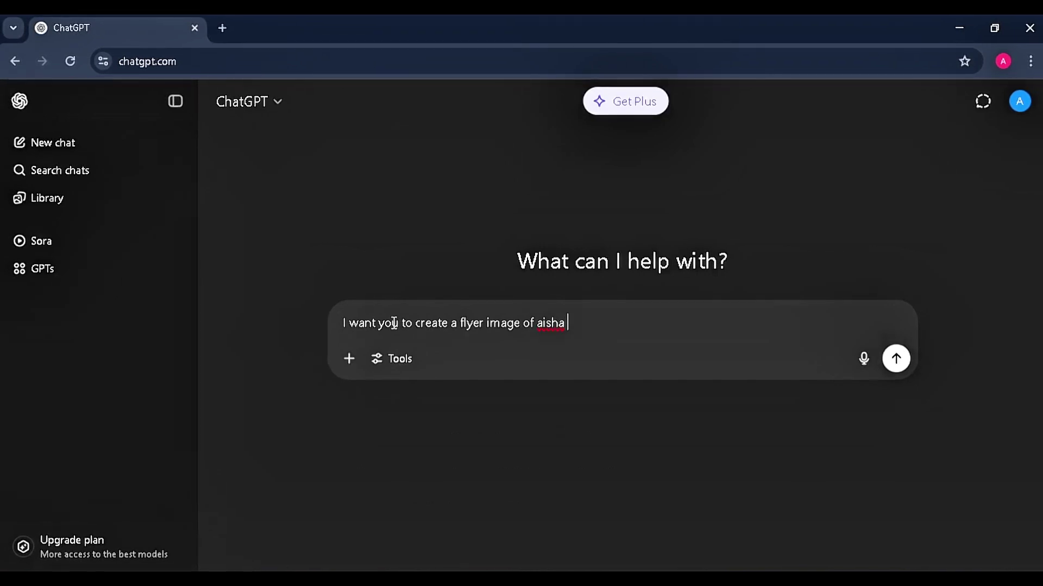
{"action": "type", "text": "cook"}
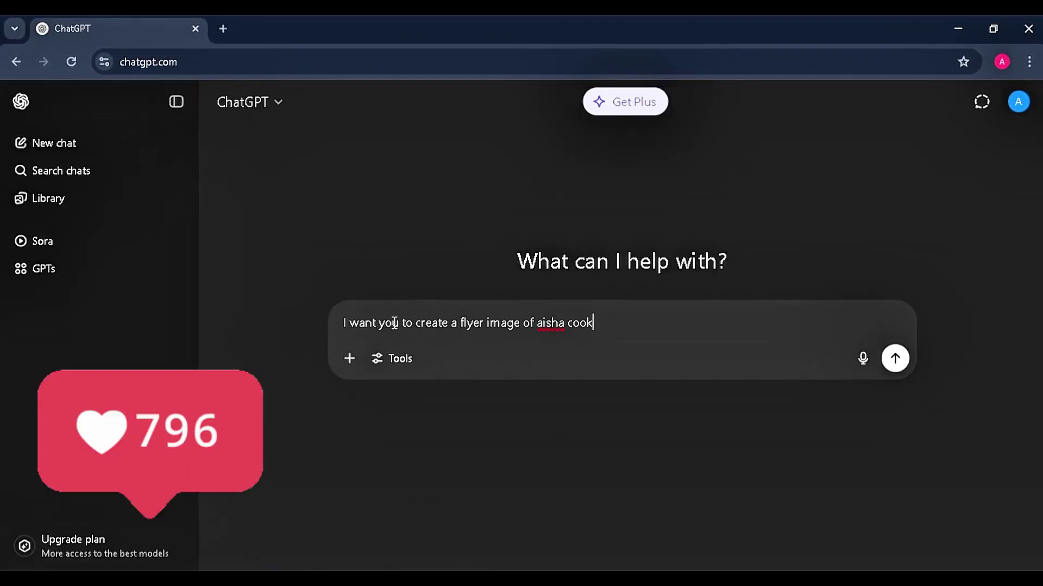
{"action": "type", "text": "ing ser"}
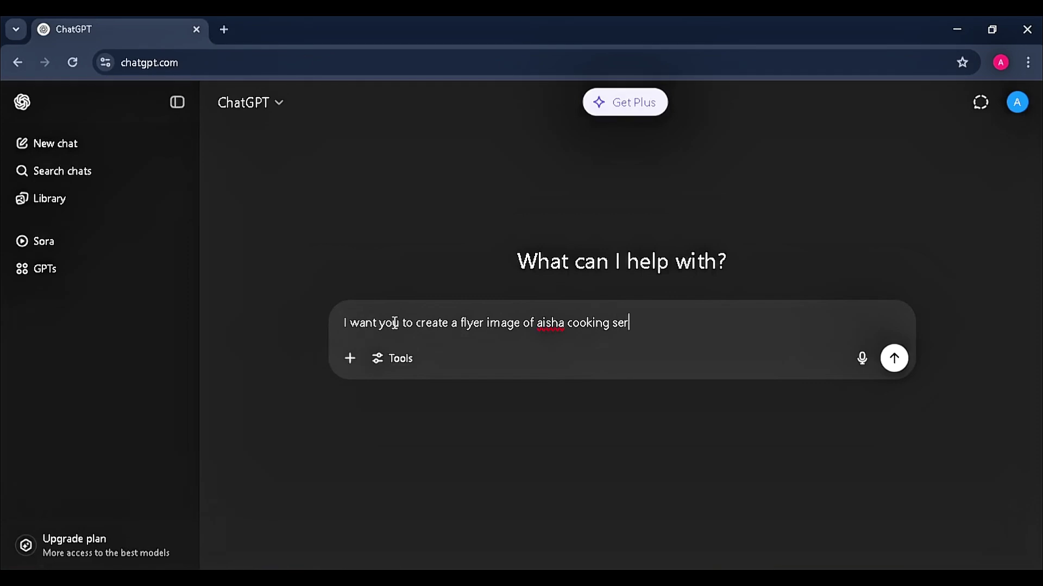
{"action": "type", "text": "vice"}
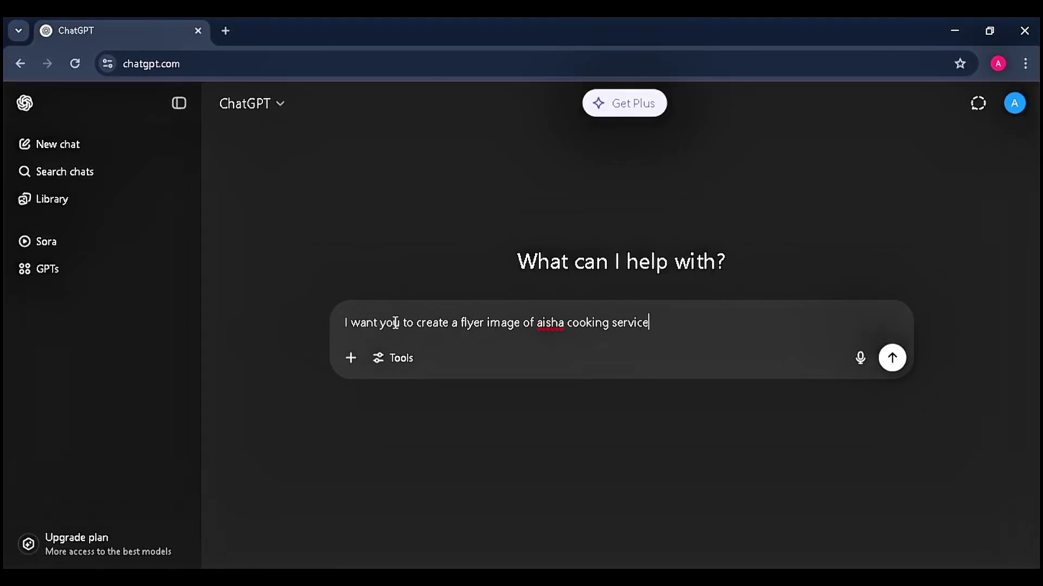
{"action": "type", "text": " with a "}
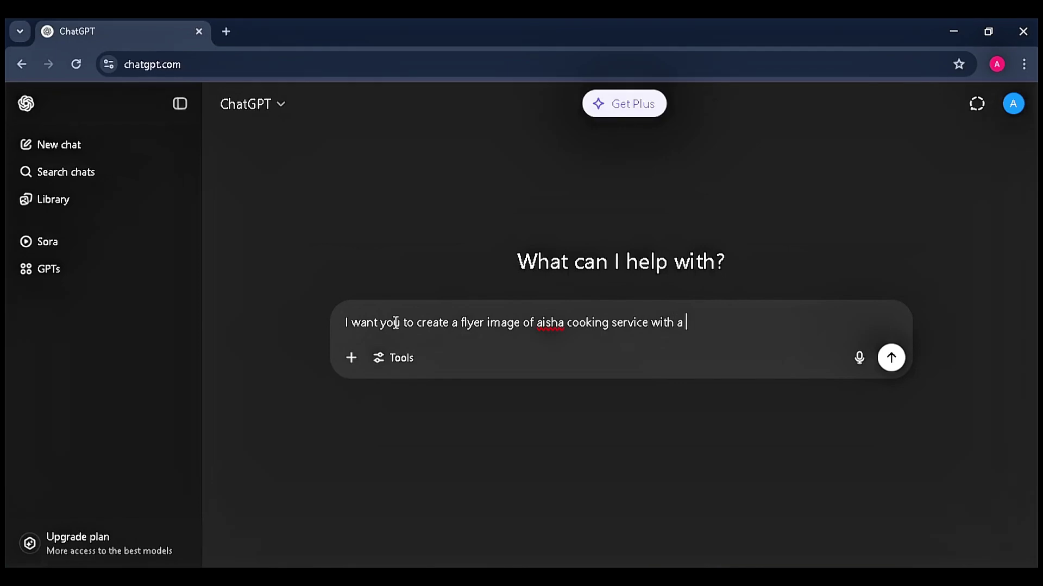
{"action": "type", "text": "nice lo"}
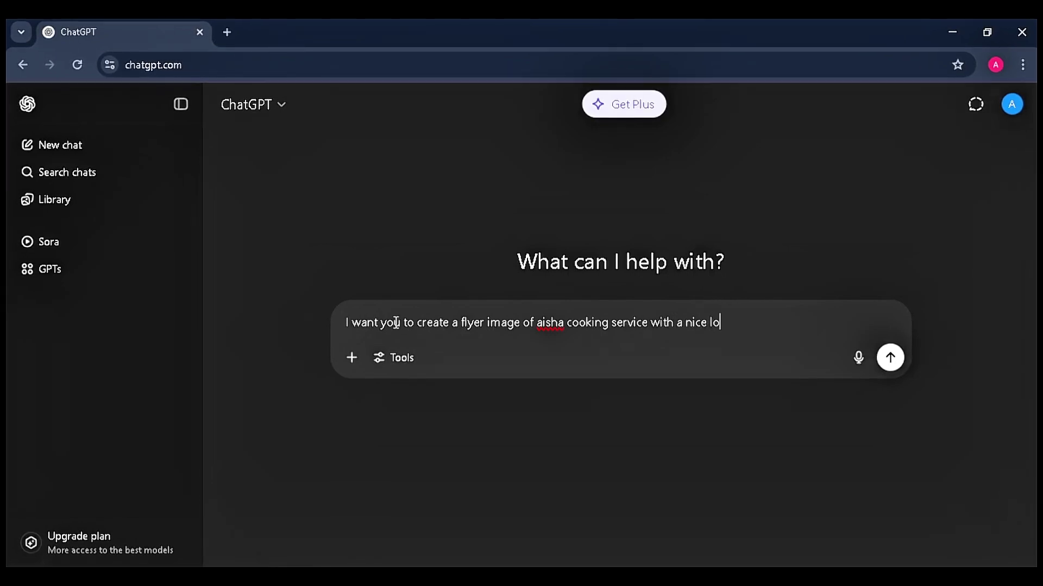
{"action": "type", "text": "go at the t"}
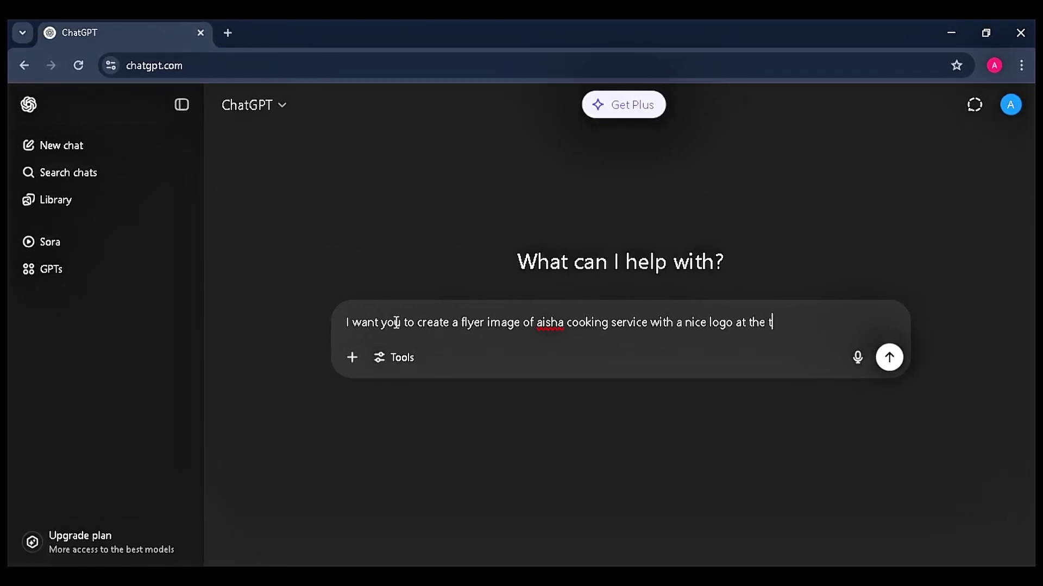
{"action": "type", "text": "op righ"}
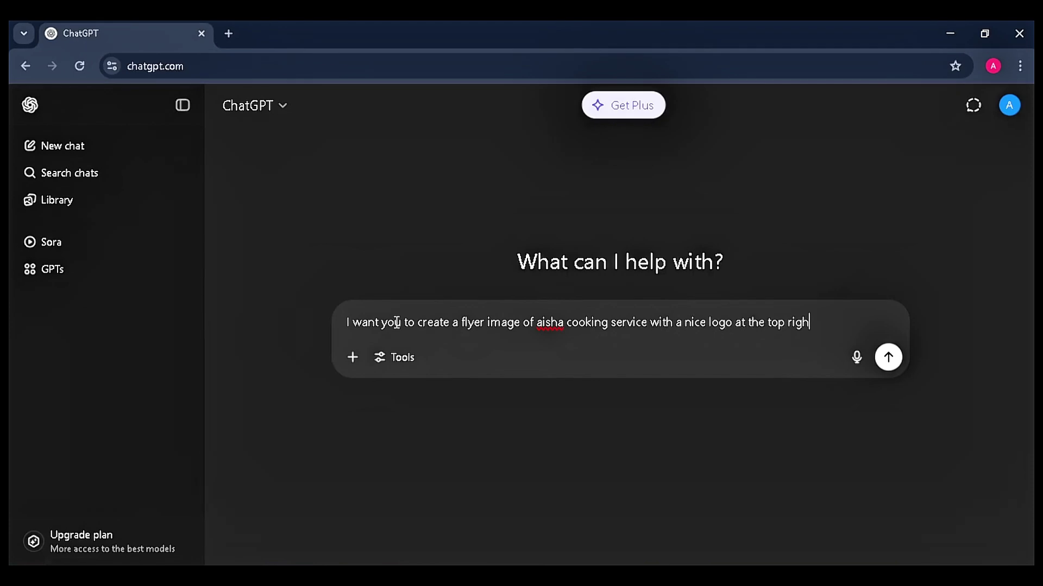
{"action": "type", "text": "t of "}
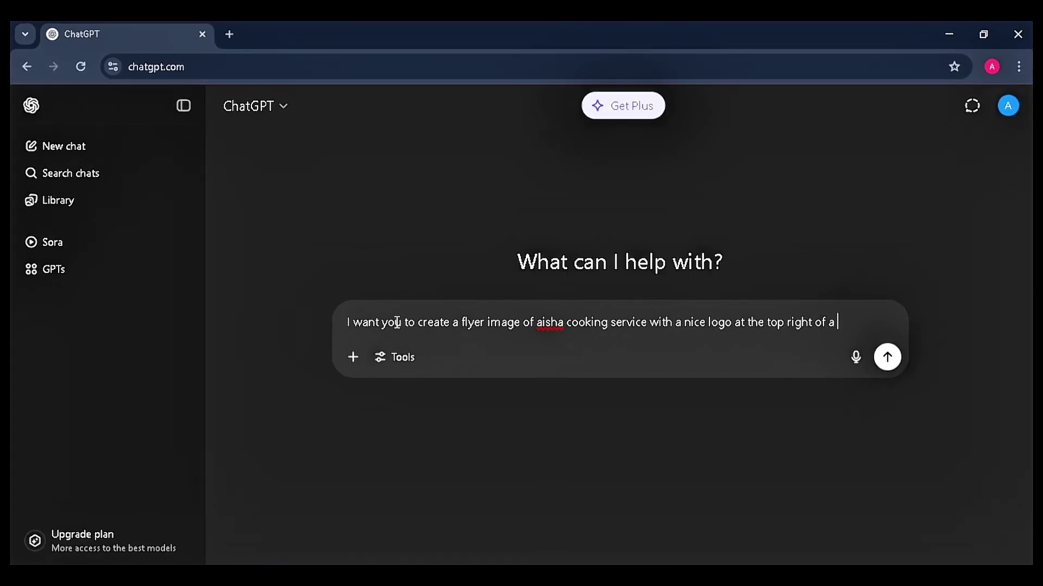
{"action": "type", "text": "a pot."}
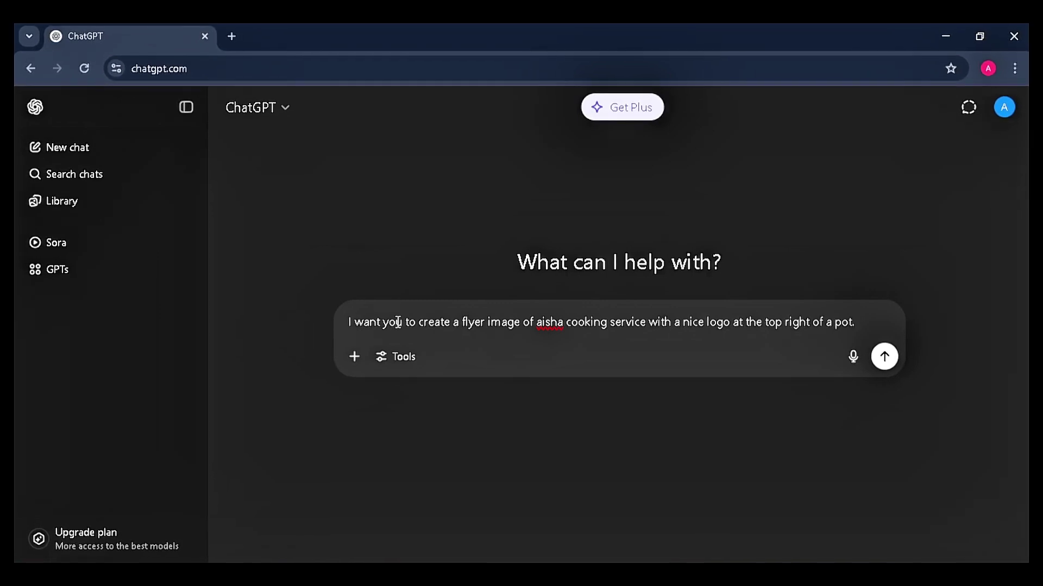
Add the WhatsApp number, Facebook and Instagram handles, and nationwide delivery to the prompt, fixing a stray comma, then send it
{"action": "type", "text": "Wh"}
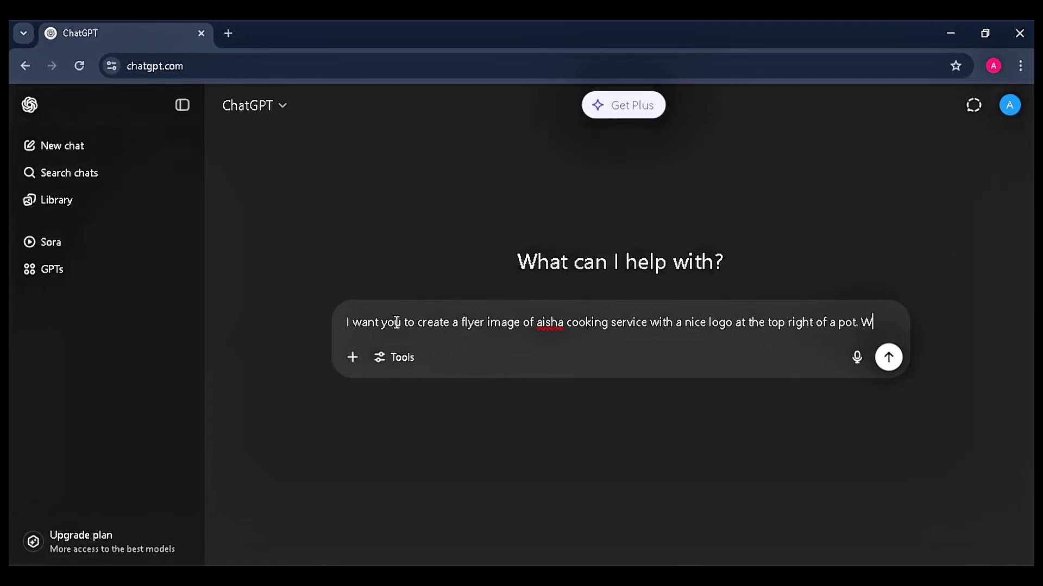
{"action": "type", "text": "atsapp num"}
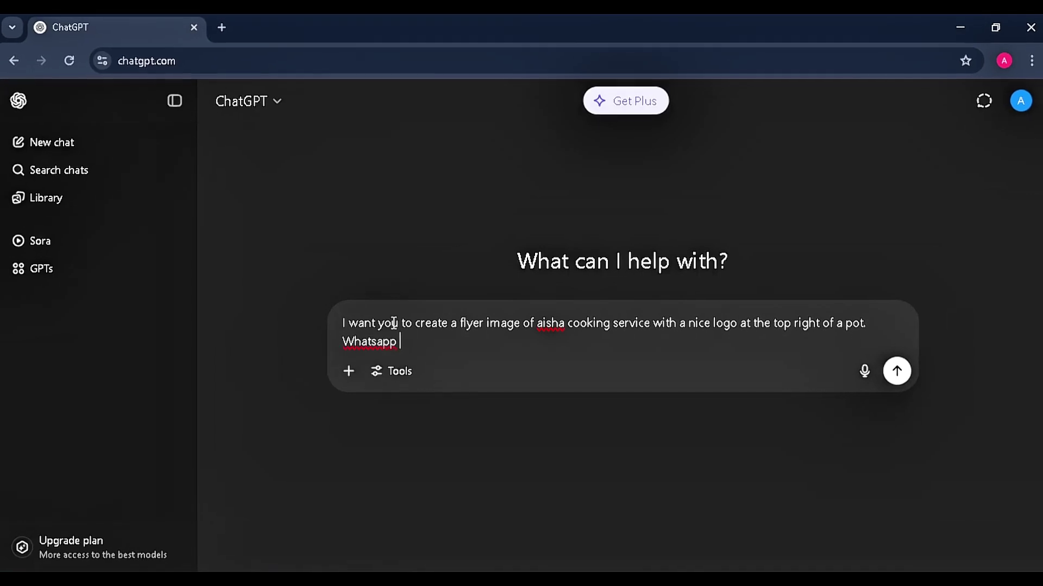
{"action": "type", "text": "ber is "}
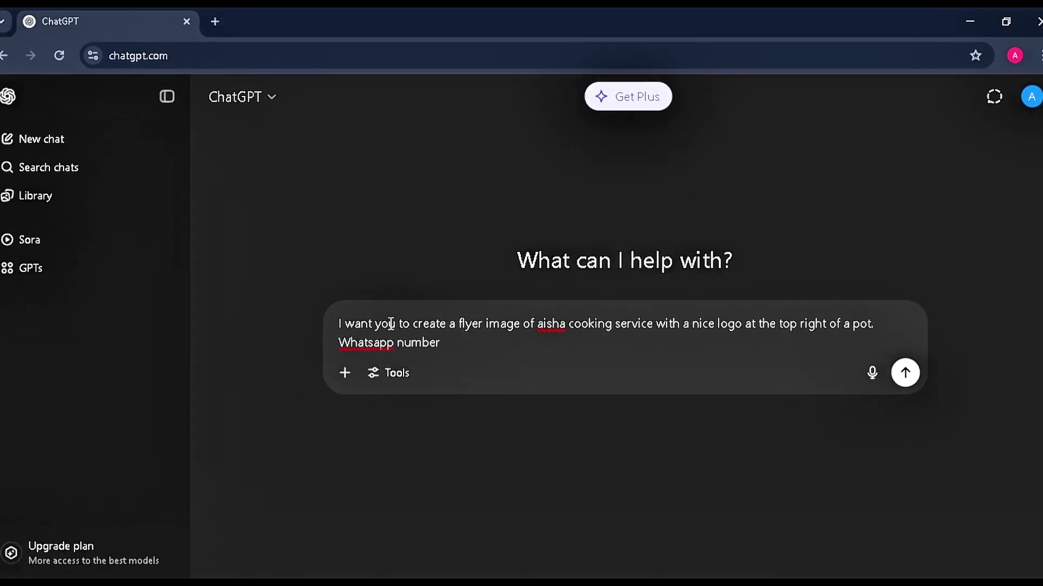
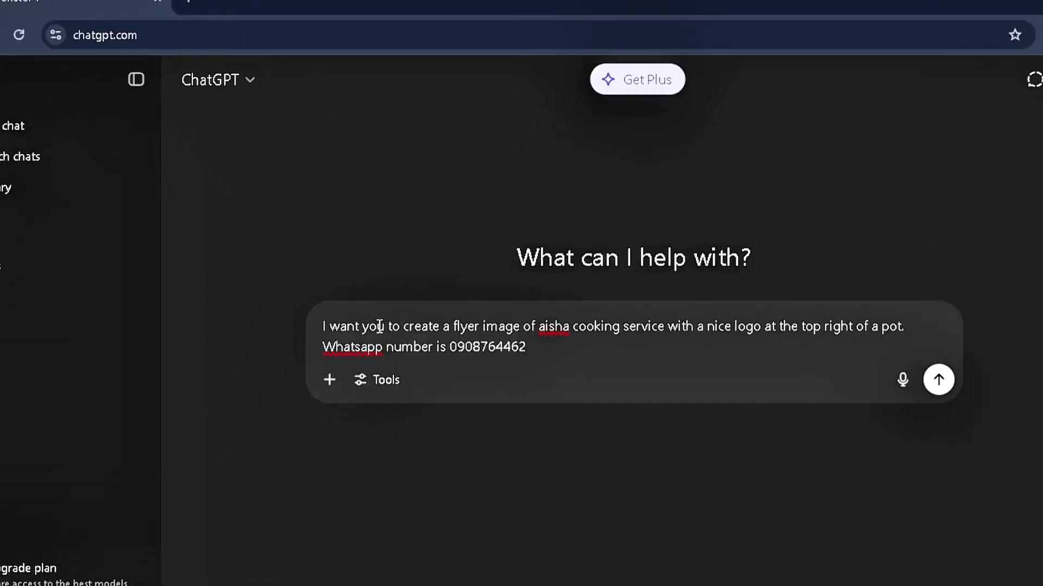
{"action": "type", "text": ","}
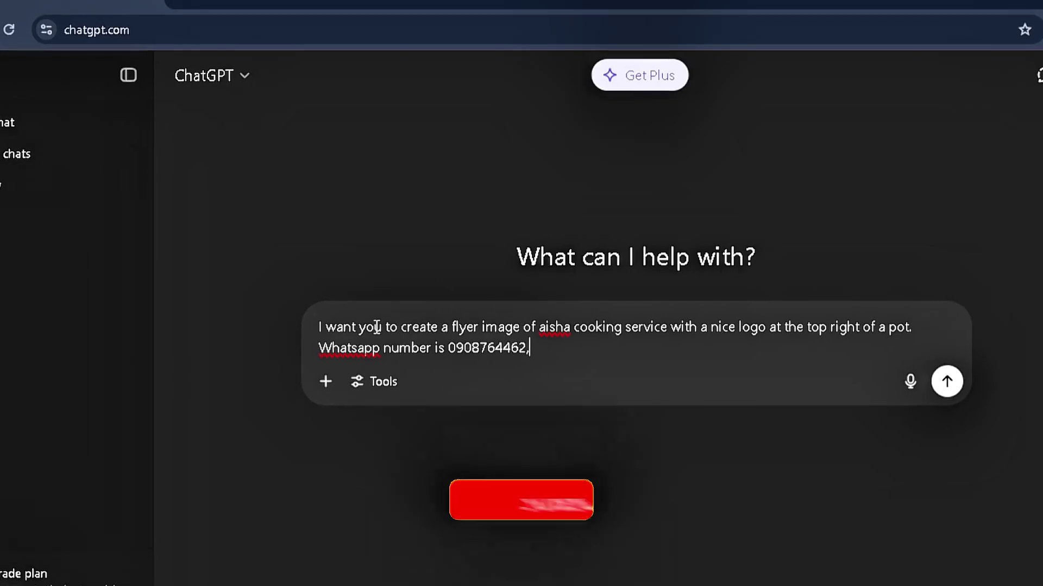
{"action": "type", "text": " Facebook "}
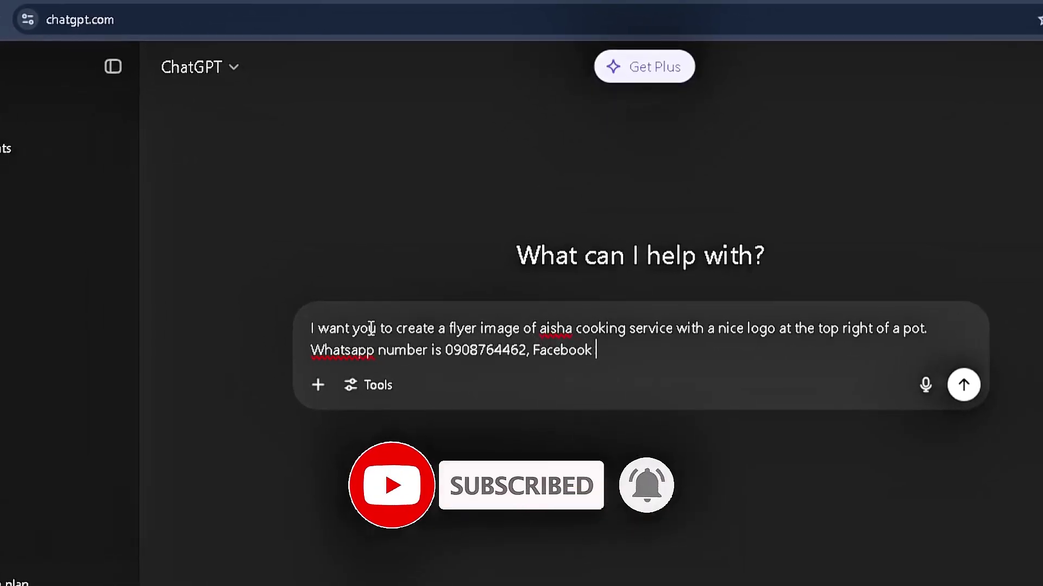
{"action": "type", "text": ", aishh"}
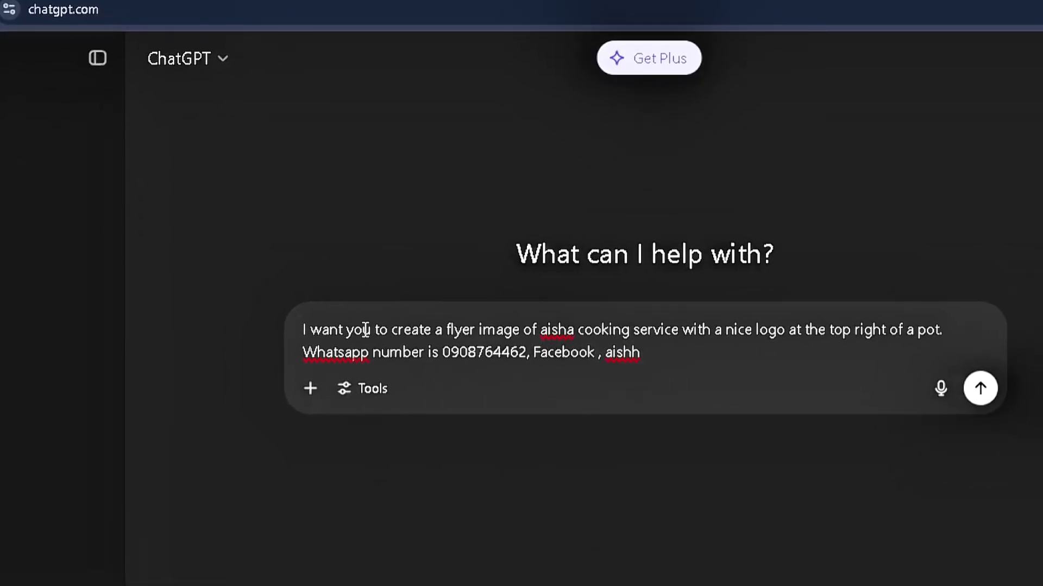
{"action": "left_click_drag", "start_coordinate": [608, 354], "coordinate": [596, 354]}
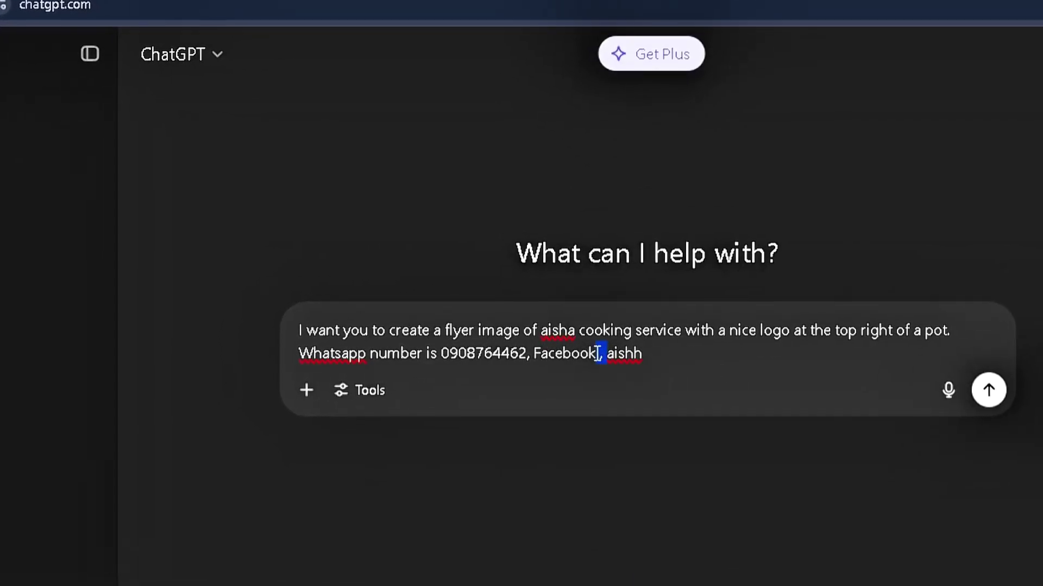
{"action": "key", "text": "BackSpace"}
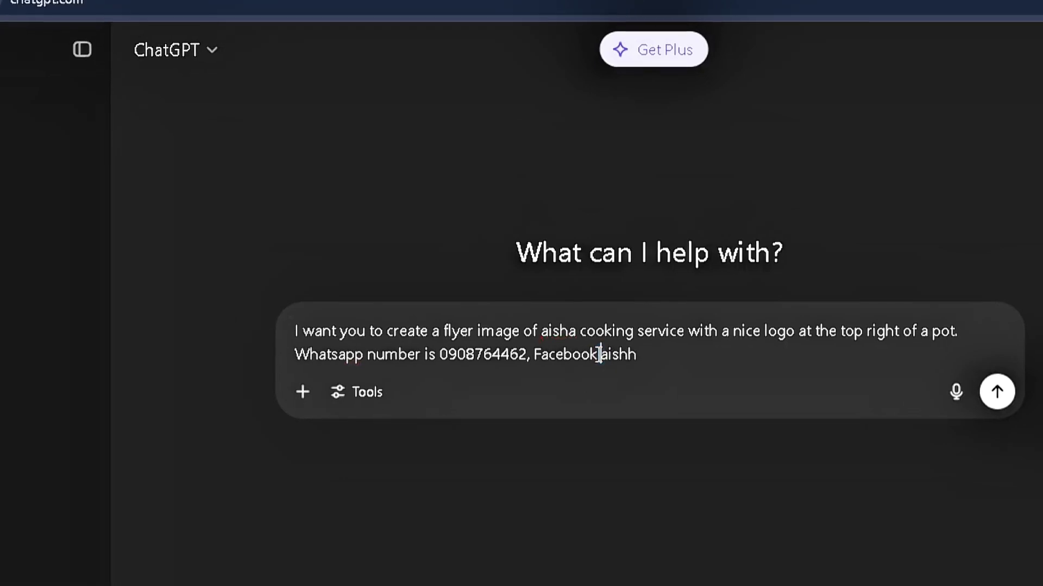
{"action": "type", "text": ":"}
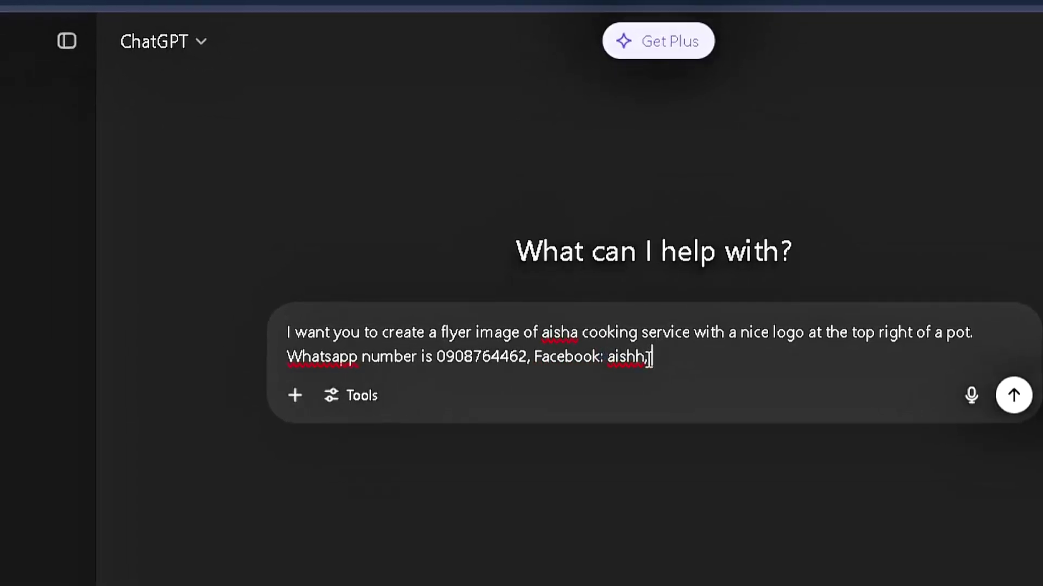
{"action": "type", "text": " Instagra"}
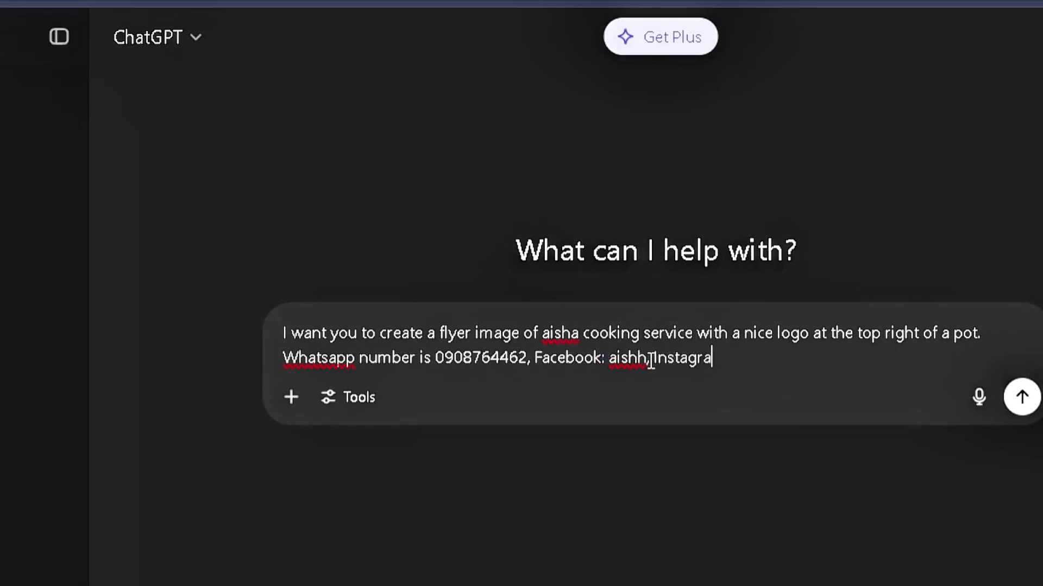
{"action": "type", "text": "m is "}
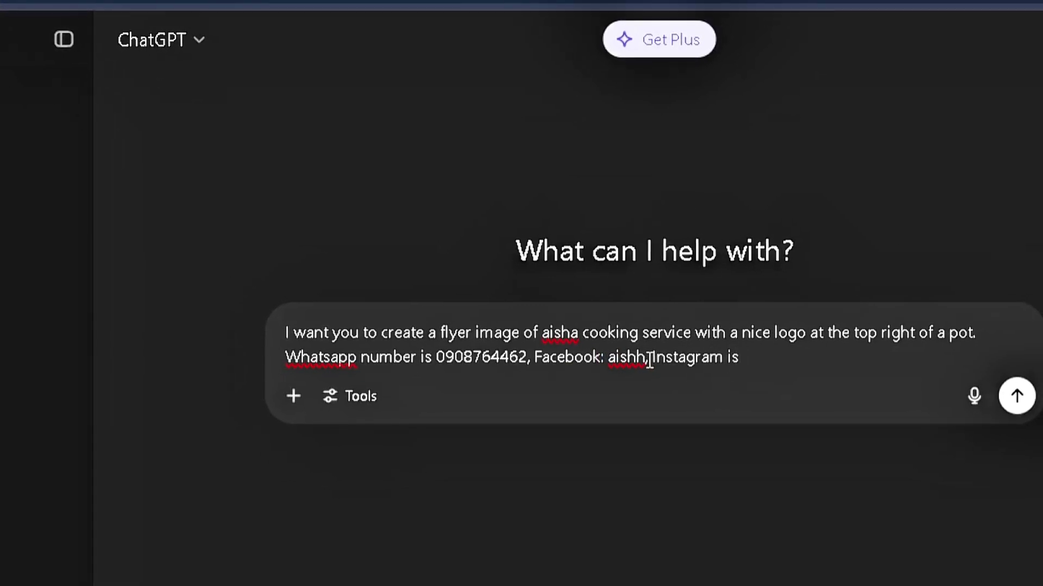
{"action": "type", "text": "Aishacooks"}
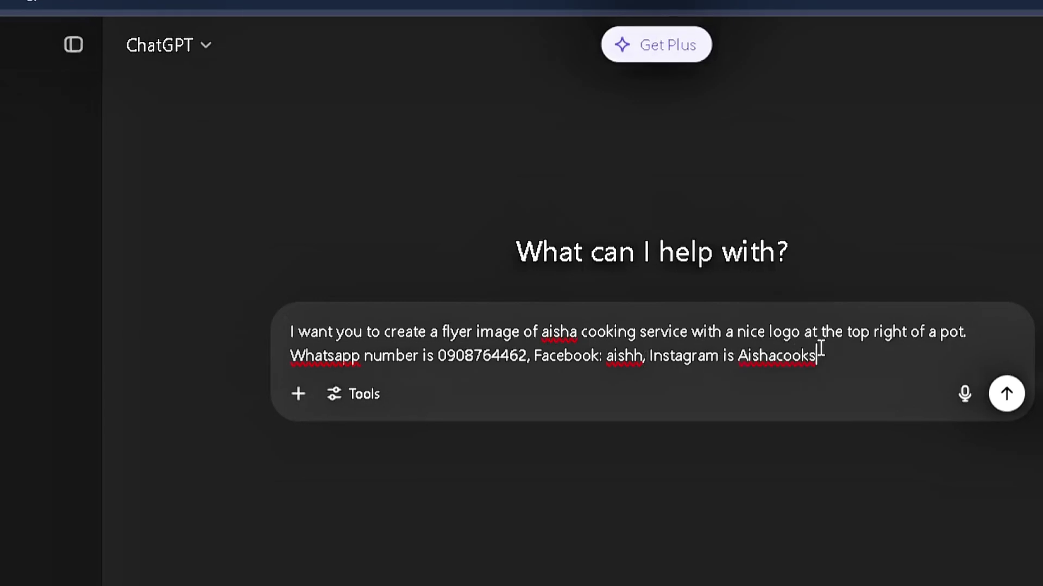
{"action": "type", "text": "."}
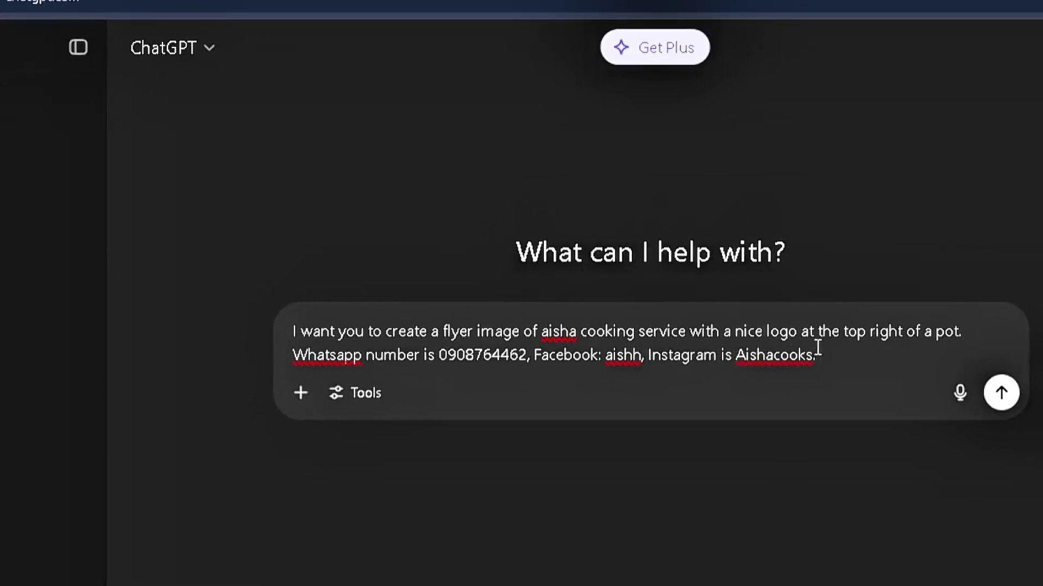
{"action": "type", "text": " Also a"}
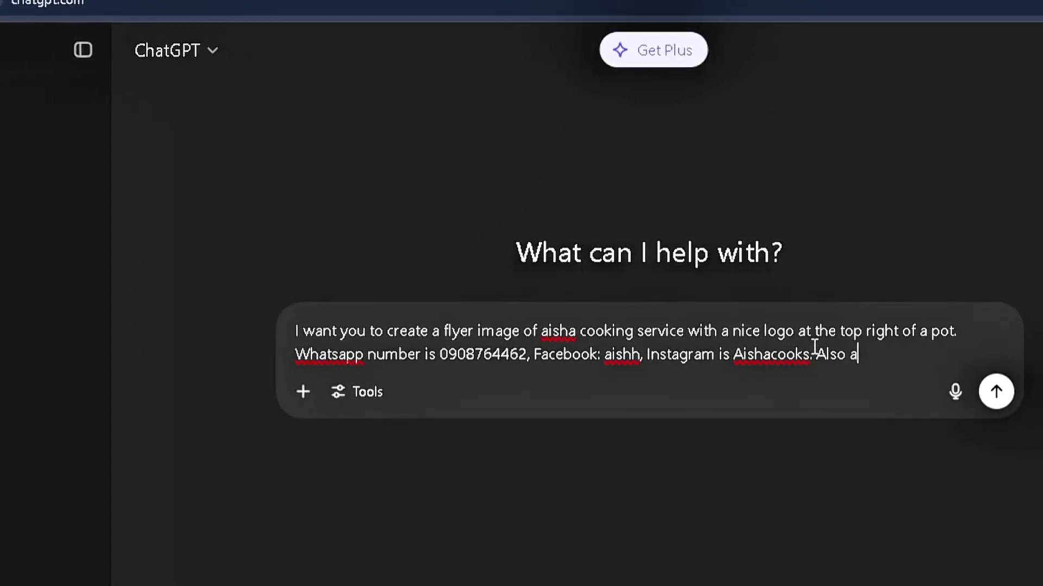
{"action": "type", "text": "dd deliver "}
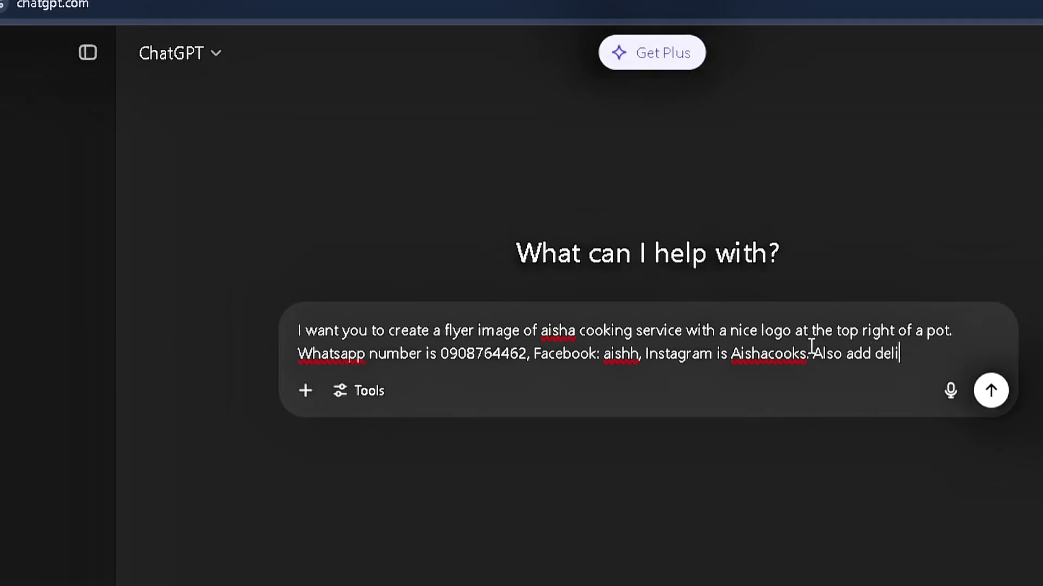
{"action": "type", "text": "y nation"}
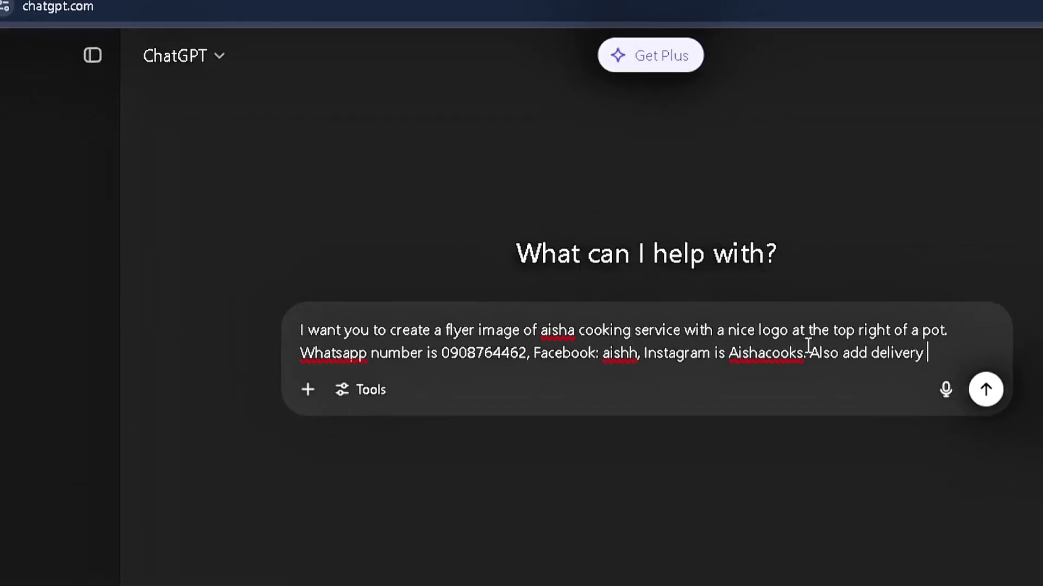
{"action": "type", "text": "wide"}
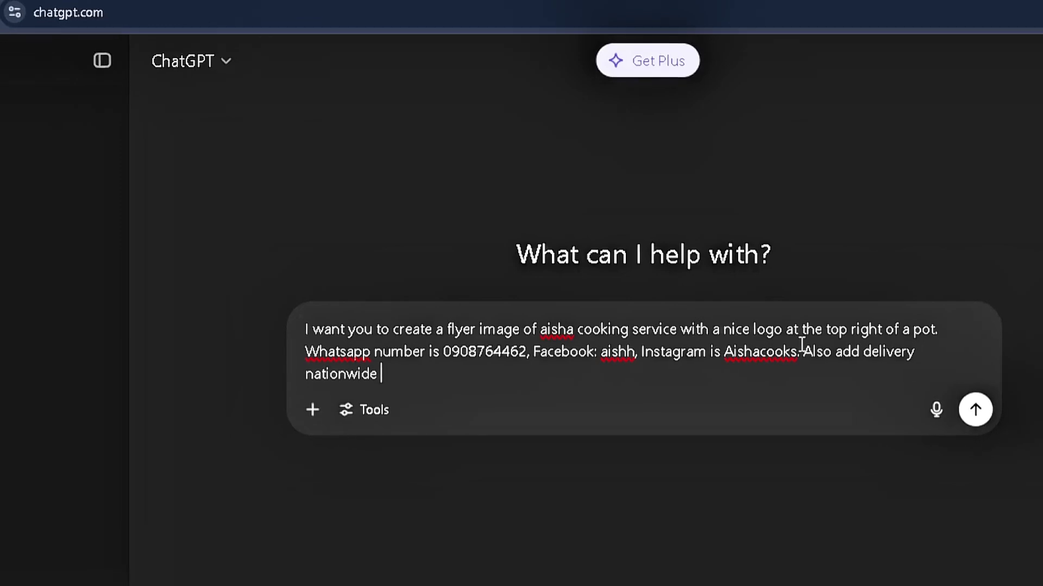
{"action": "left_click", "coordinate": [960, 413]}
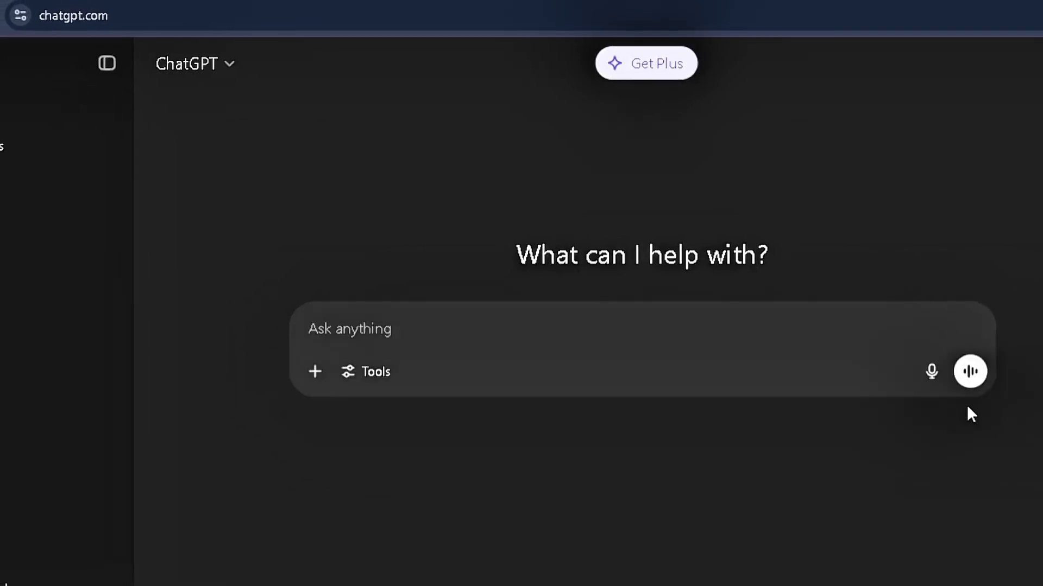
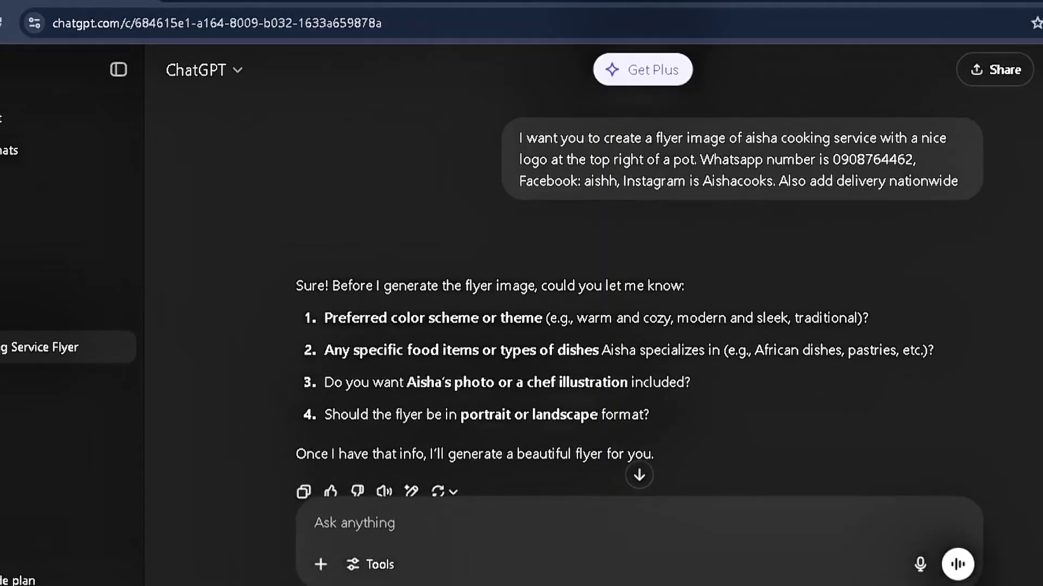
Reply asking for a warm, pink, portrait flyer with African dishes and a female 2D chef
{"action": "scroll", "coordinate": [638, 339], "scroll_direction": "down", "scroll_amount": 2}
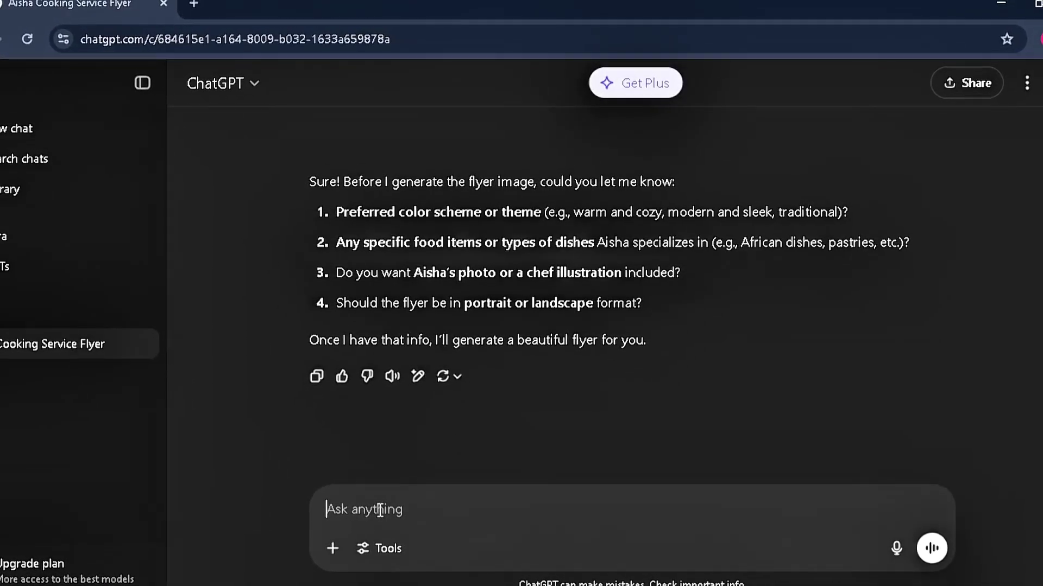
{"action": "type", "text": "Warm and m"}
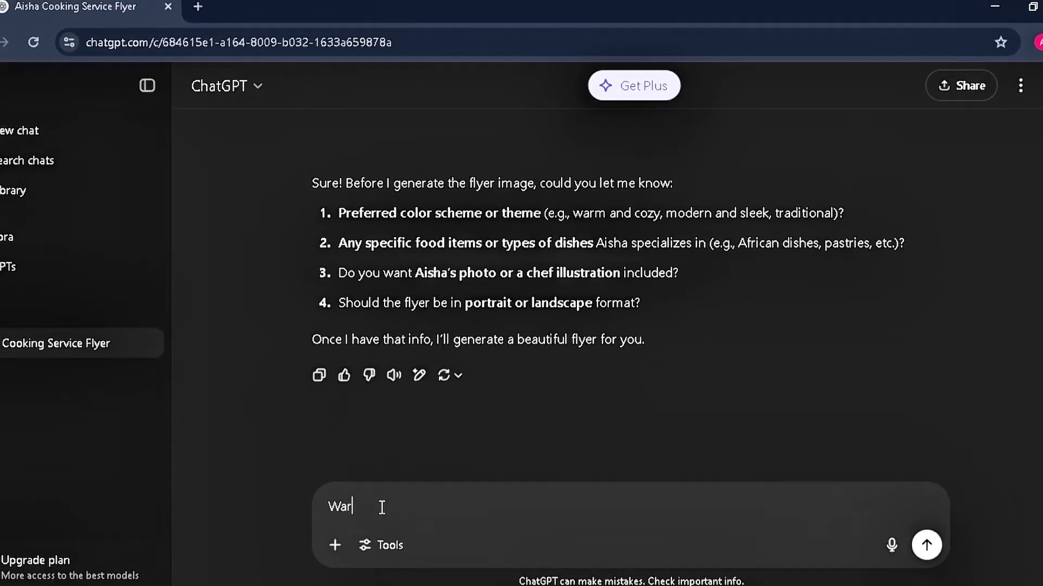
{"action": "type", "text": "ore of pin"}
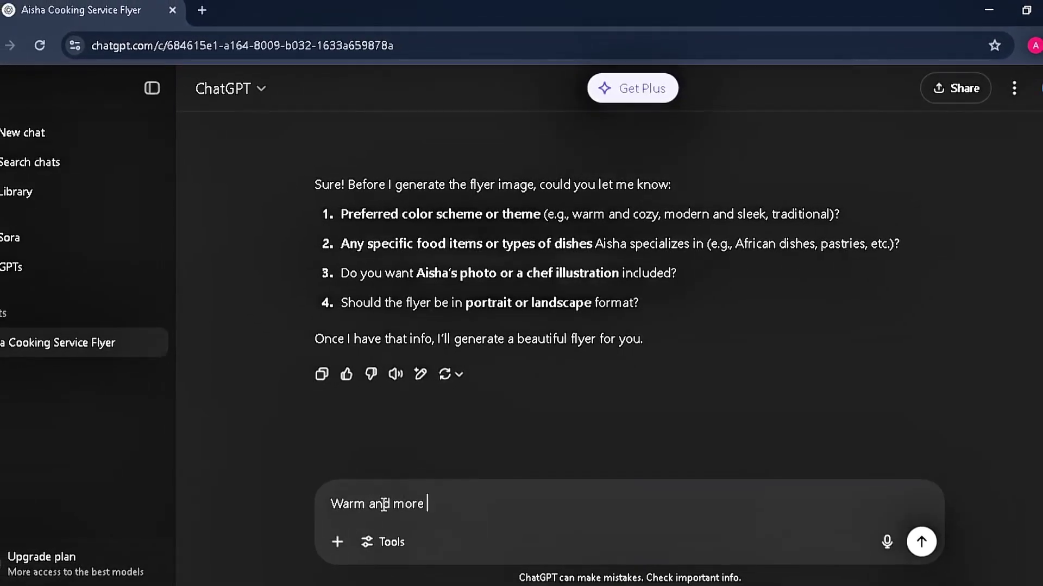
{"action": "type", "text": "k , "}
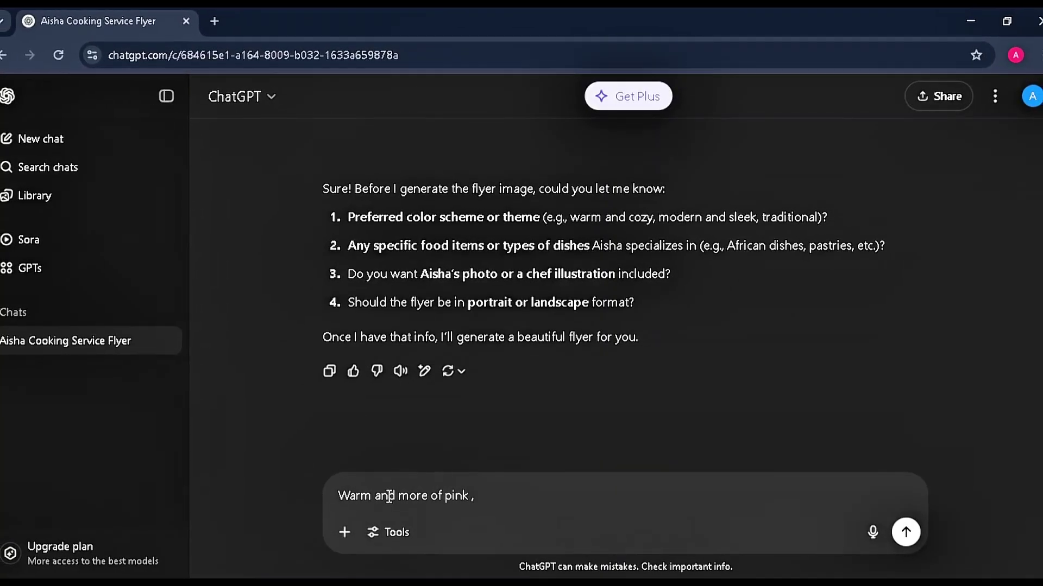
{"action": "type", "text": "African "}
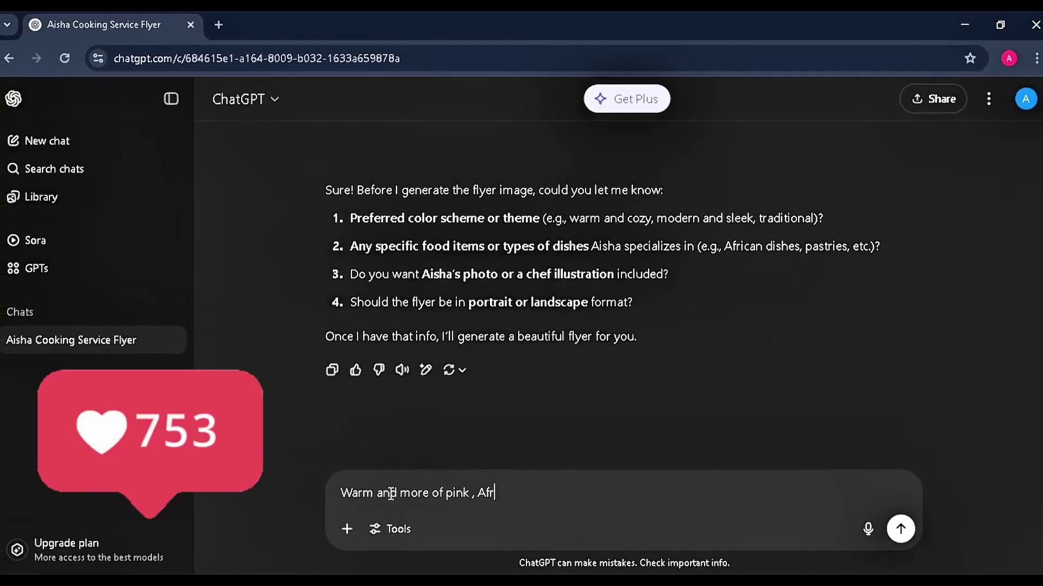
{"action": "type", "text": "dishes"}
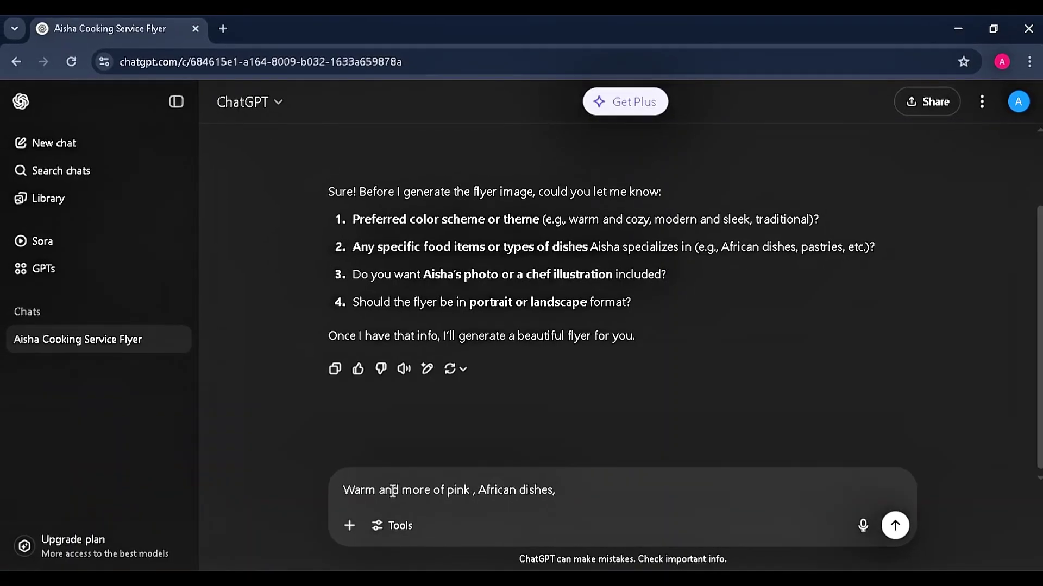
{"action": "type", "text": ", I dont wan"}
{"action": "key", "text": "BackSpace"}
{"action": "key", "text": "BackSpace"}
{"action": "key", "text": "BackSpace"}
{"action": "key", "text": "BackSpace"}
{"action": "key", "text": "BackSpace"}
{"action": "type", "text": "want a female 2d che"}
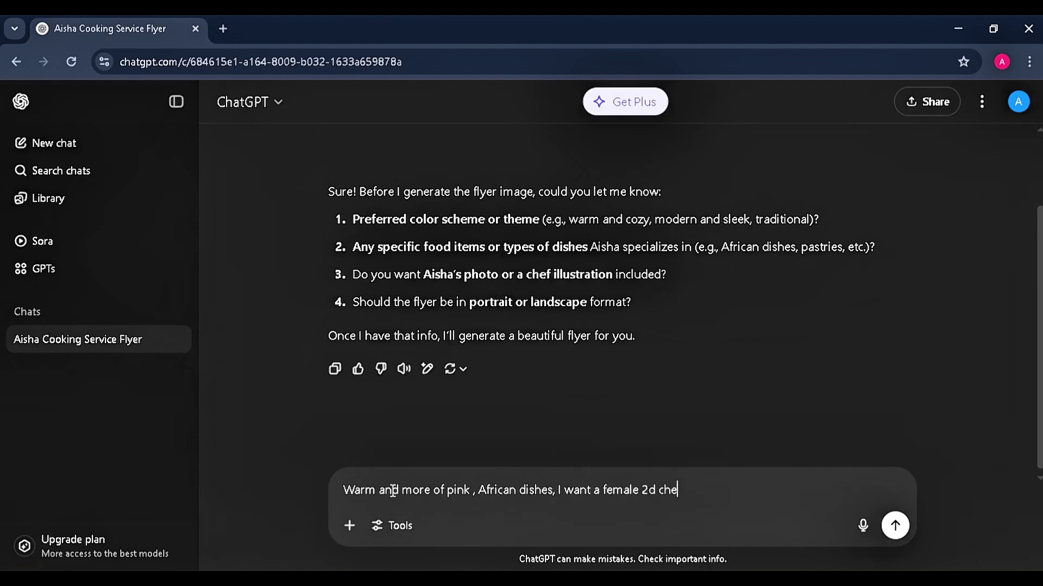
{"action": "type", "text": "f, "}
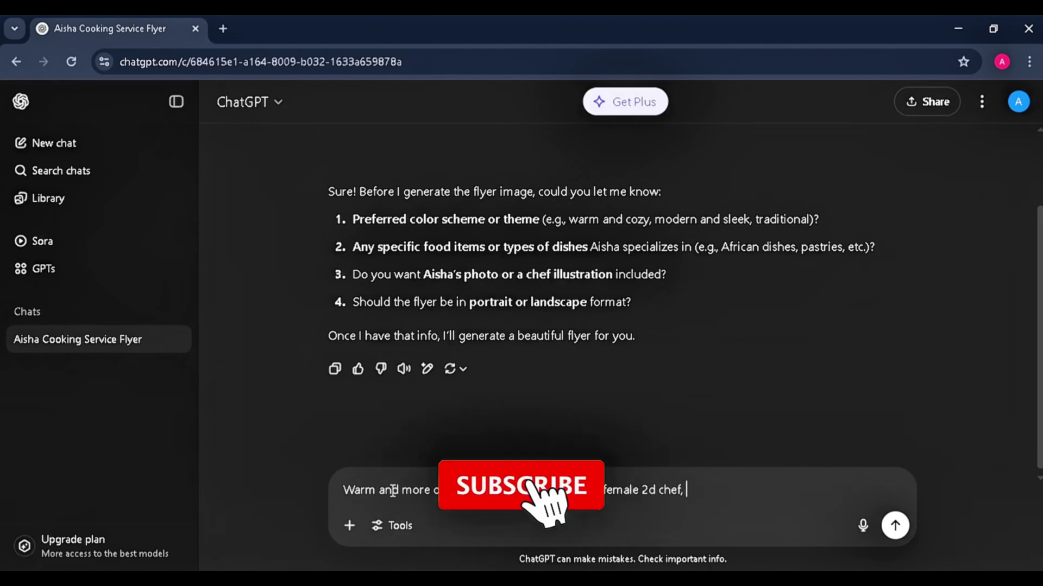
{"action": "type", "text": "po"}
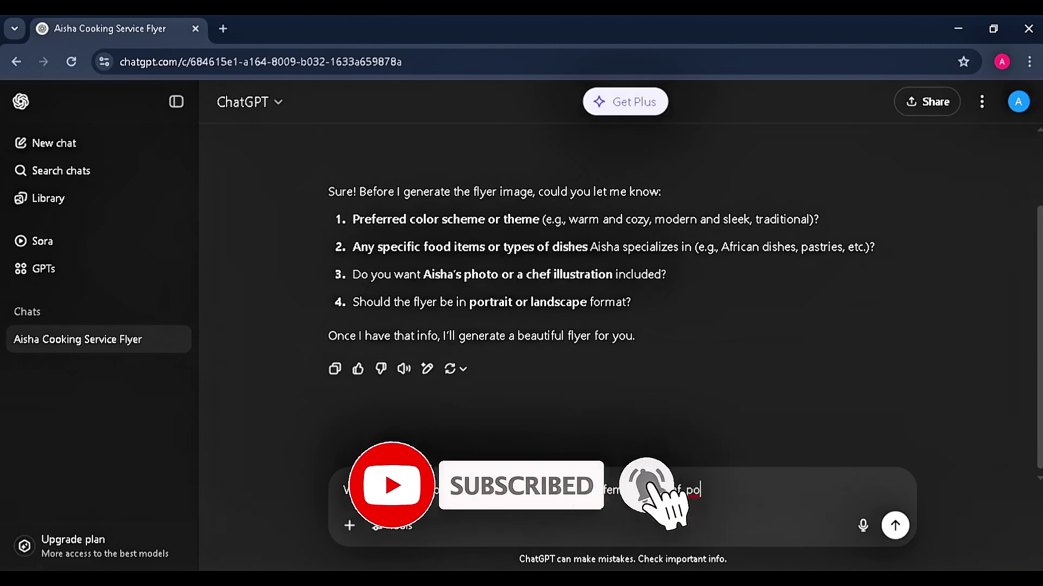
{"action": "type", "text": "r"}
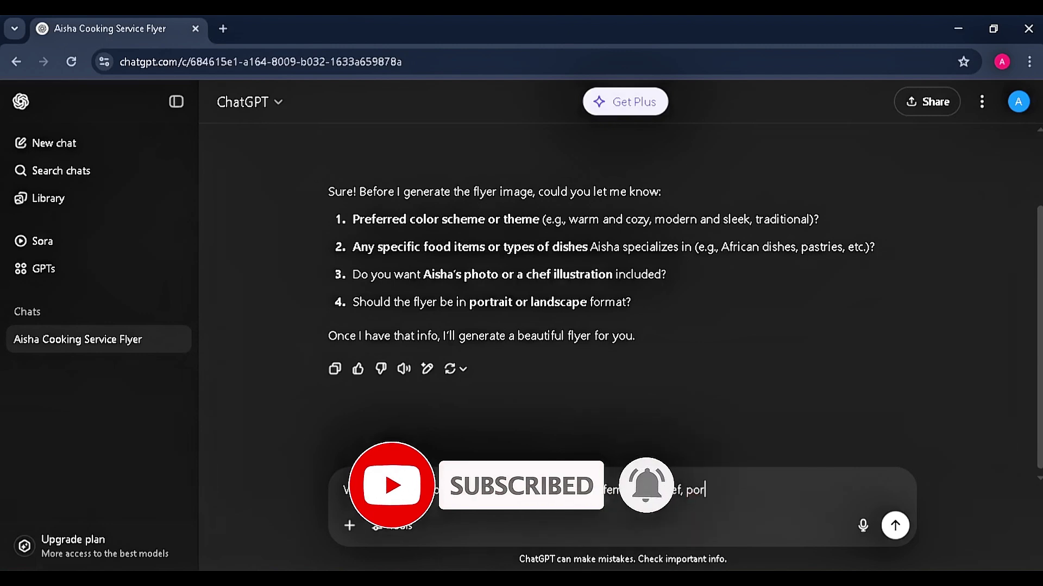
{"action": "type", "text": "trait"}
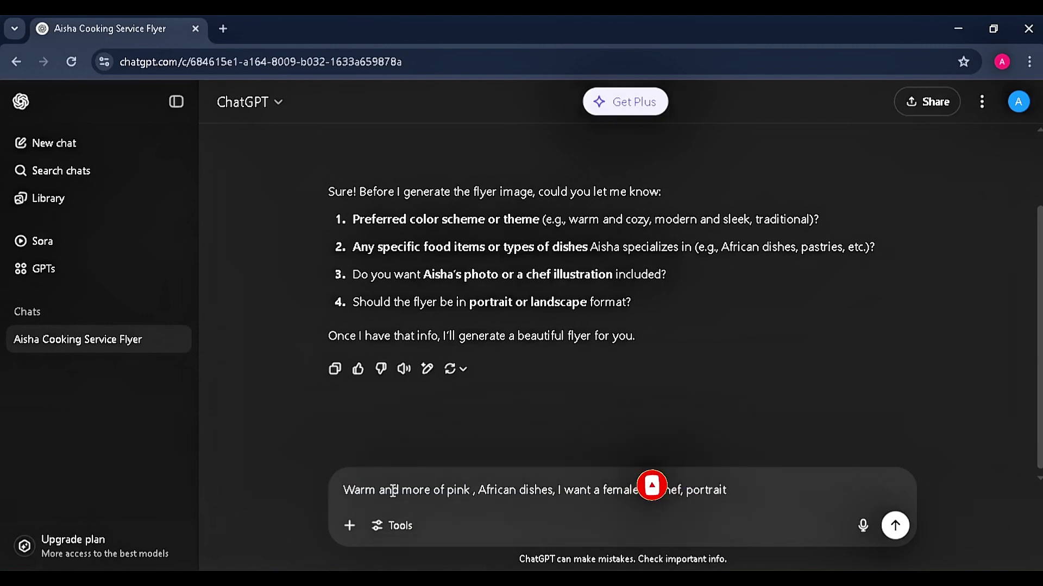
{"action": "key", "text": "Return"}
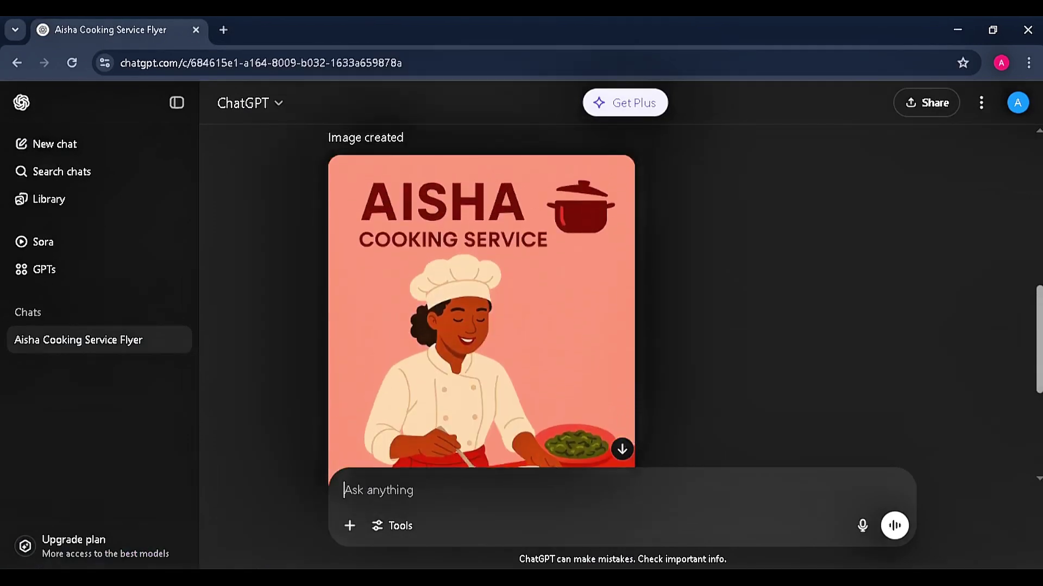
{"action": "scroll", "coordinate": [790, 304], "scroll_direction": "down", "scroll_amount": 3}
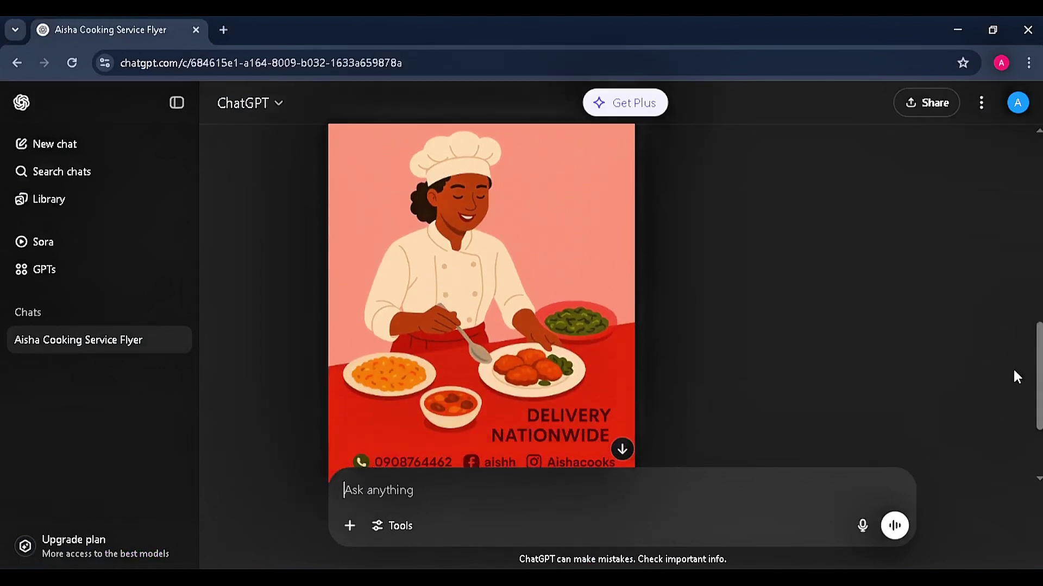
{"action": "scroll", "coordinate": [1029, 380], "scroll_direction": "down", "scroll_amount": 2}
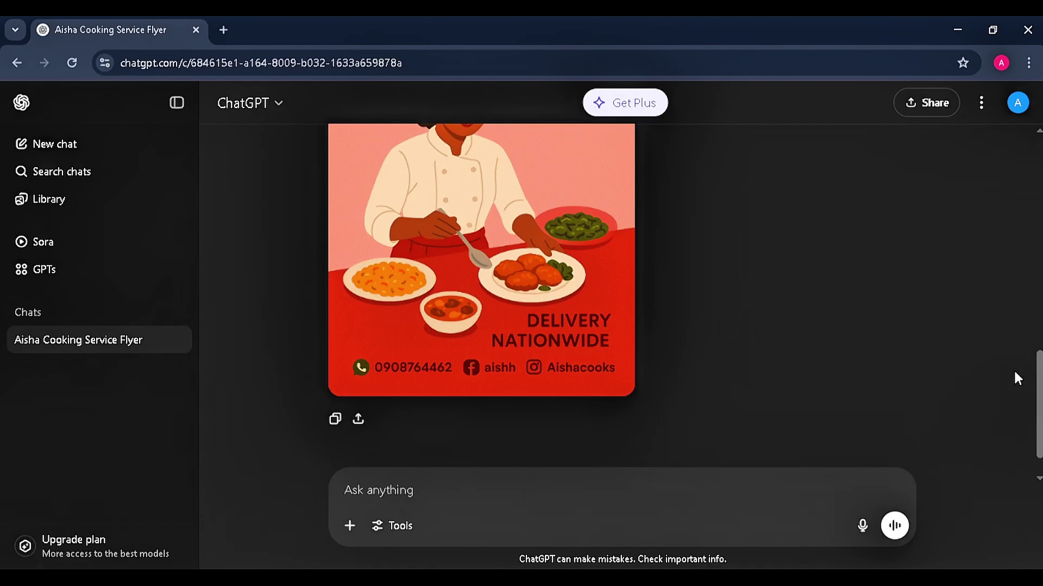
{"action": "scroll", "coordinate": [999, 375], "scroll_direction": "up", "scroll_amount": 3}
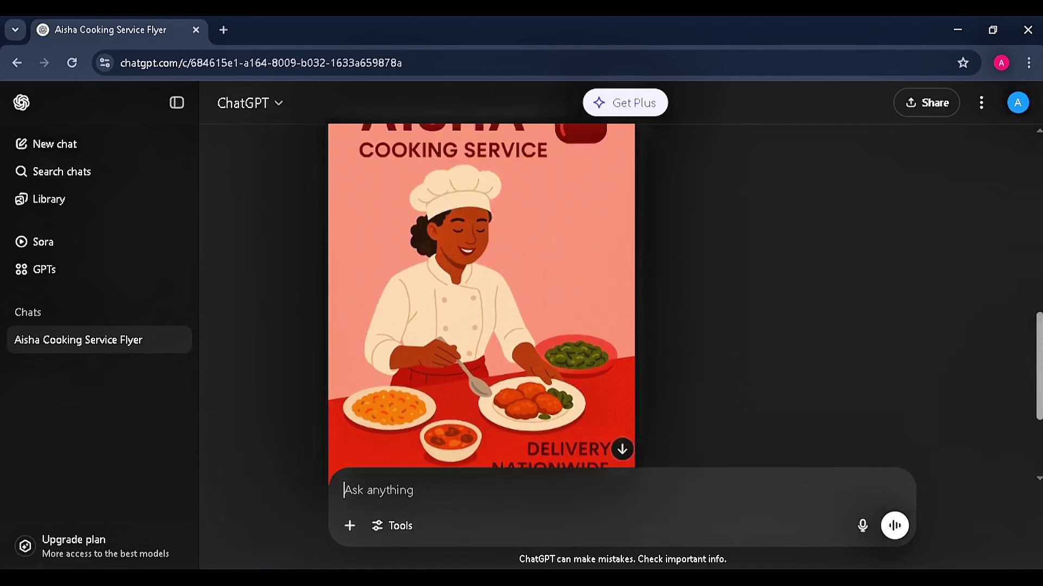
{"action": "scroll", "coordinate": [481, 304], "scroll_direction": "up", "scroll_amount": 3}
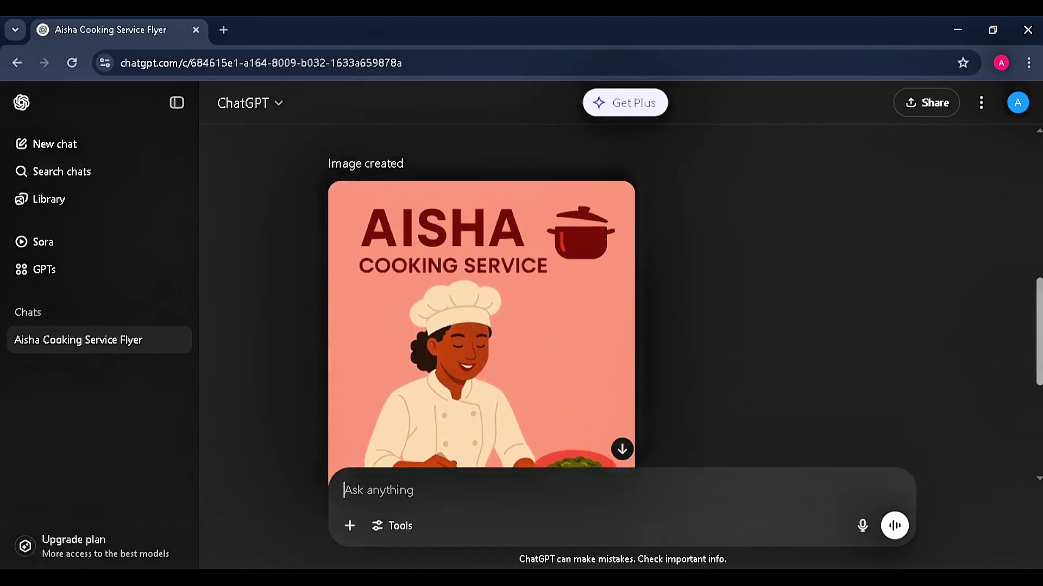
{"action": "scroll", "coordinate": [1040, 345], "scroll_direction": "down", "scroll_amount": 2}
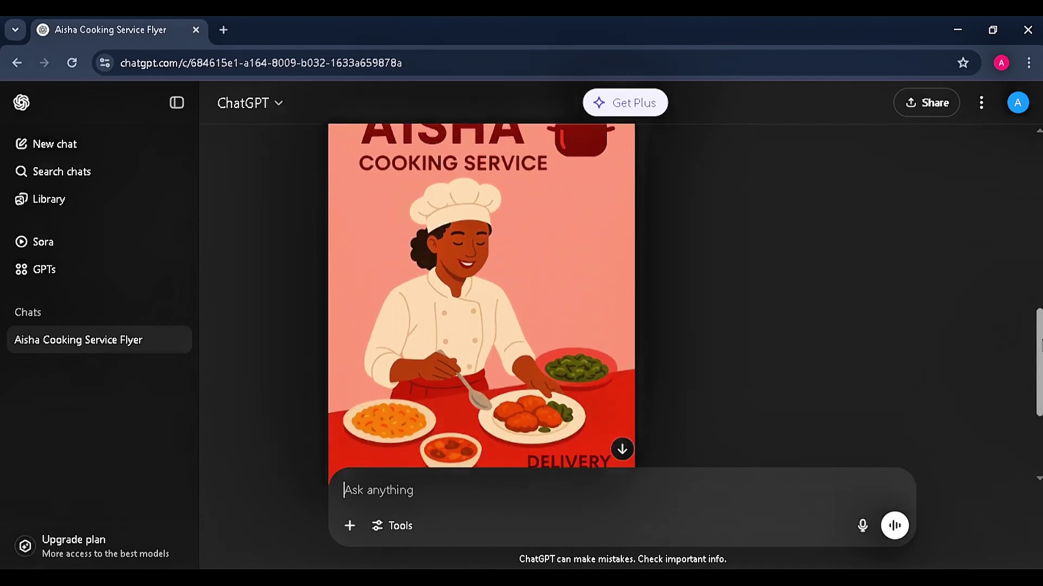
{"action": "scroll", "coordinate": [1040, 345], "scroll_direction": "down", "scroll_amount": 2}
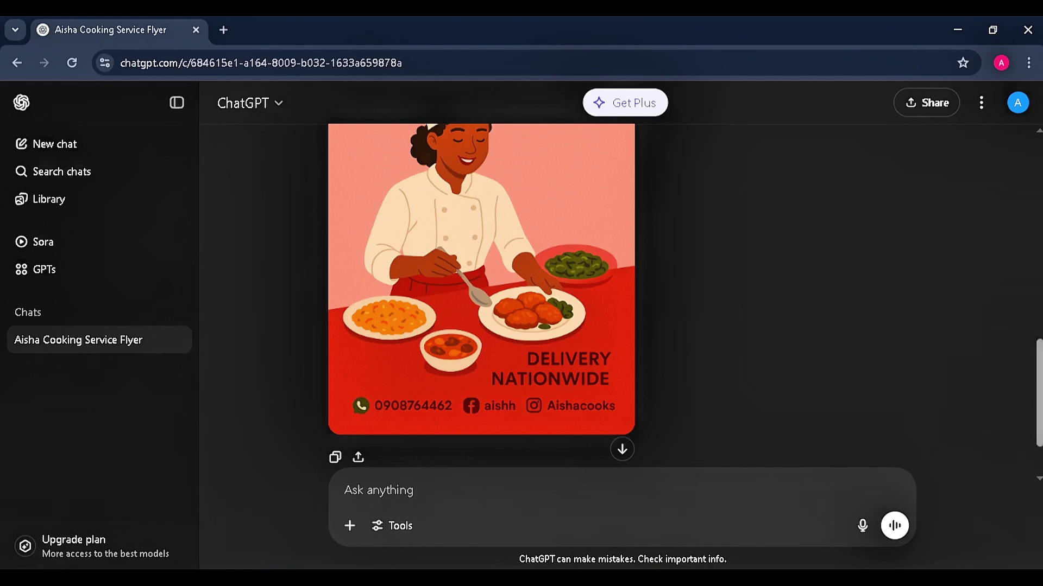
{"action": "scroll", "coordinate": [440, 487], "scroll_direction": "up", "scroll_amount": 6}
{"action": "scroll", "coordinate": [481, 296], "scroll_direction": "down", "scroll_amount": 5}
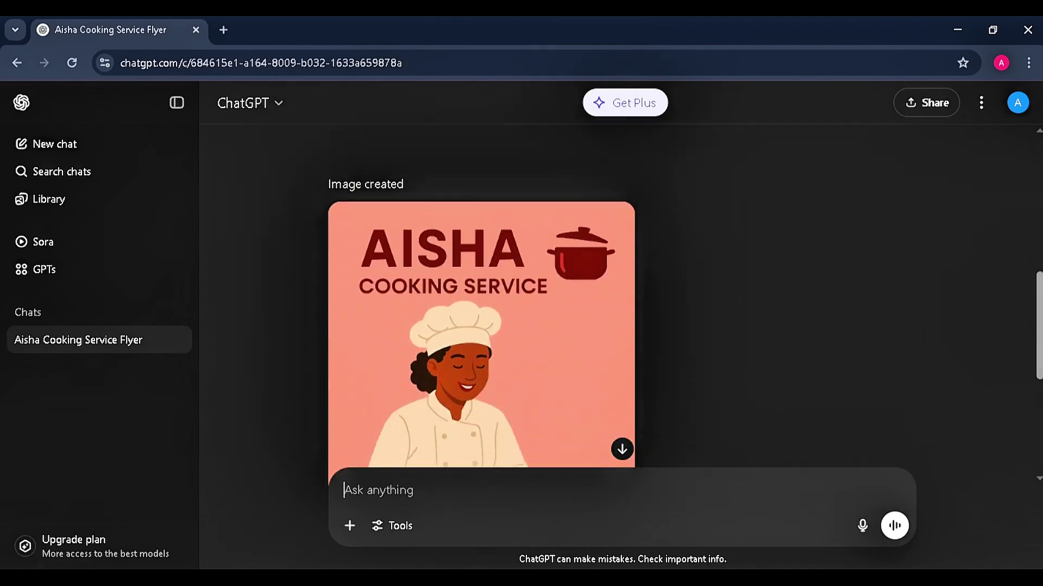
{"action": "scroll", "coordinate": [923, 414], "scroll_direction": "down", "scroll_amount": 3}
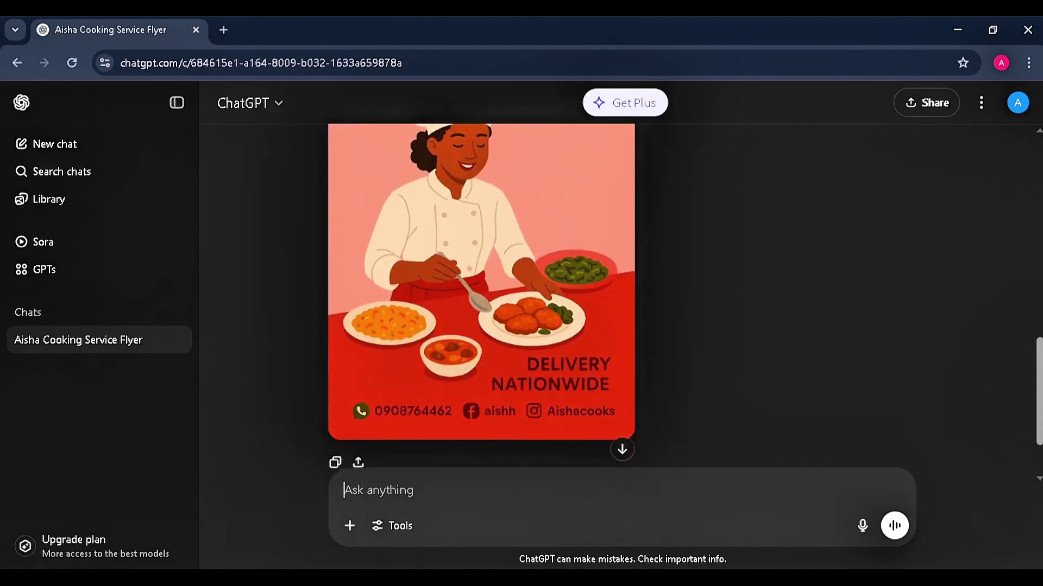
{"action": "scroll", "coordinate": [923, 414], "scroll_direction": "up", "scroll_amount": 2}
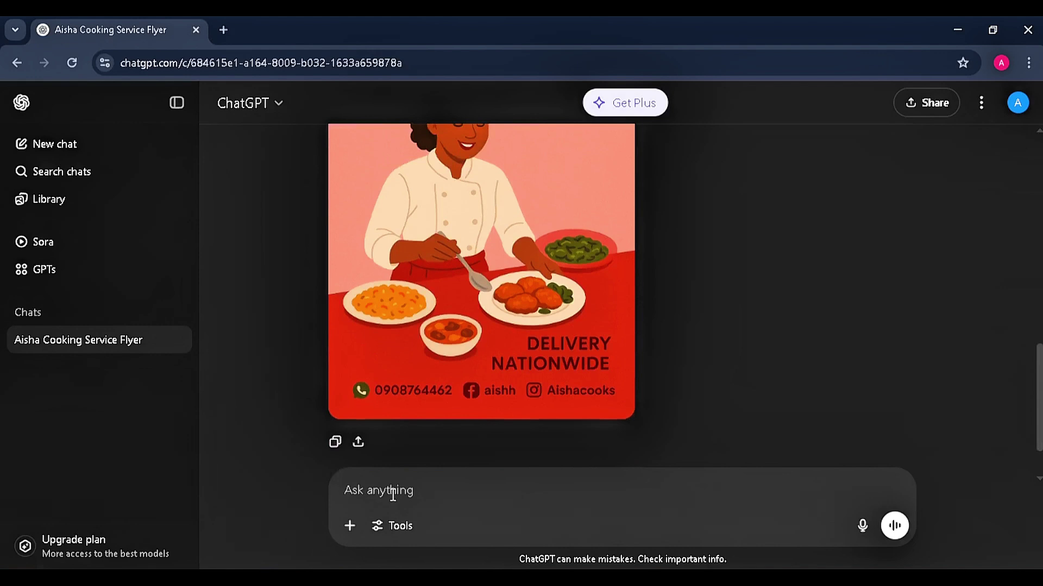
Request a Kidkes YouTube flyer with YouTube and channel logos, IG/Facebook handles and a detective icon
{"action": "type", "text": "I want "}
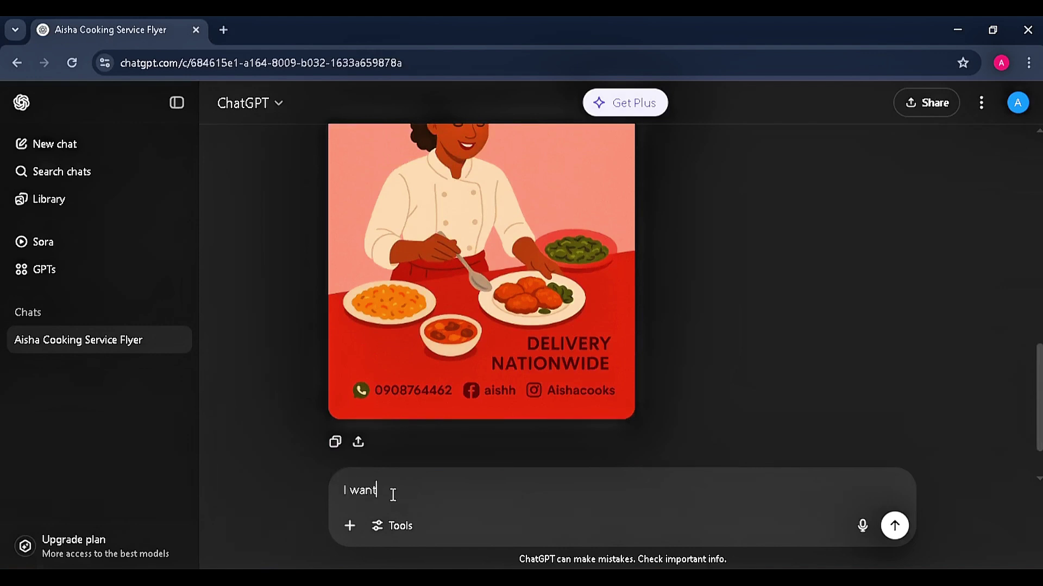
{"action": "type", "text": "a flyer on Kidke"}
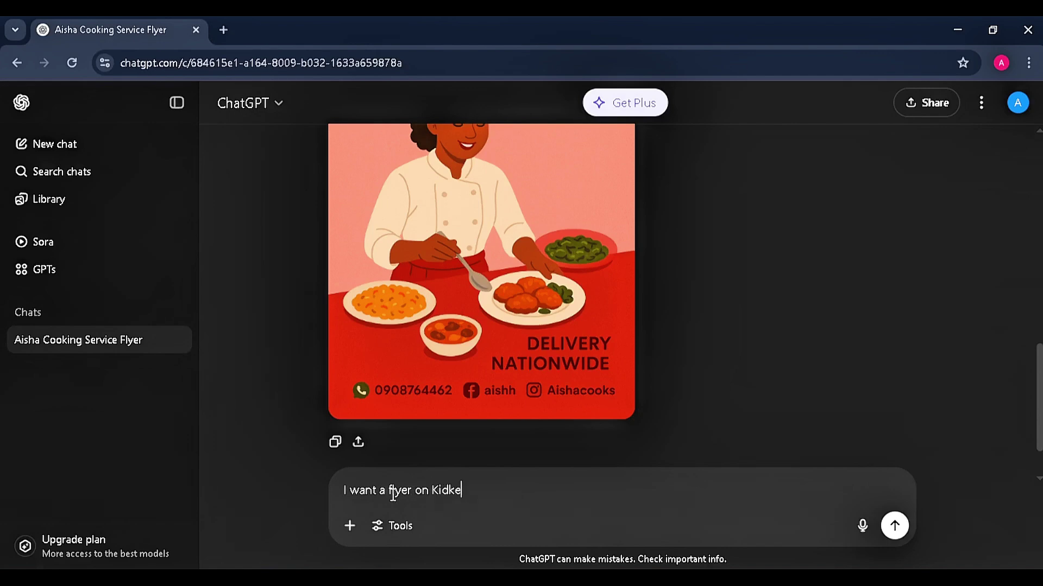
{"action": "type", "text": "s Youtube service for business"}
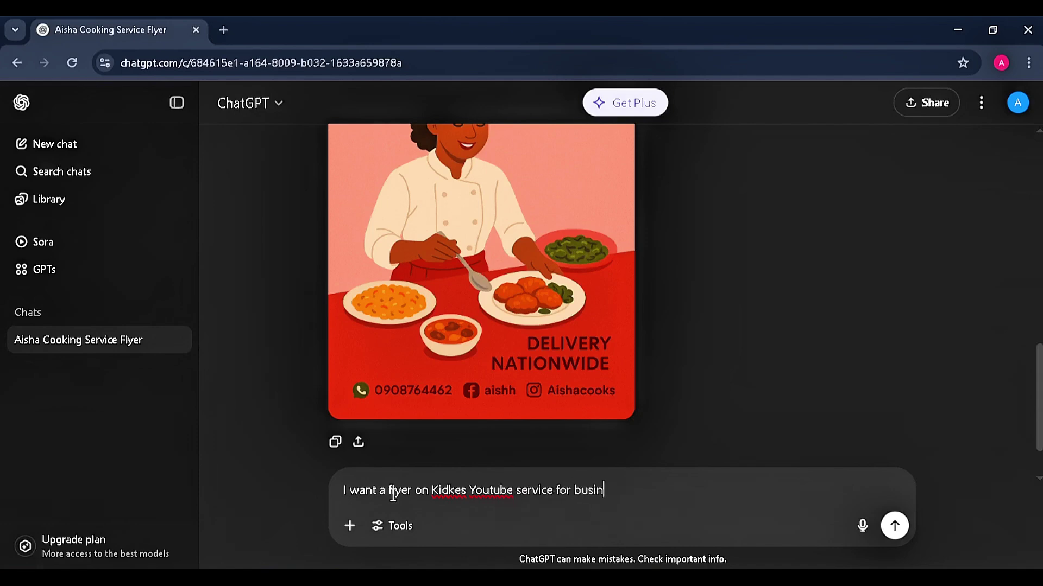
{"action": "type", "text": ", Add Youtube logo and also Kidkes Youtube Channel Logo , Add IG as Kidkes , Facebook , Kidkes yt"}
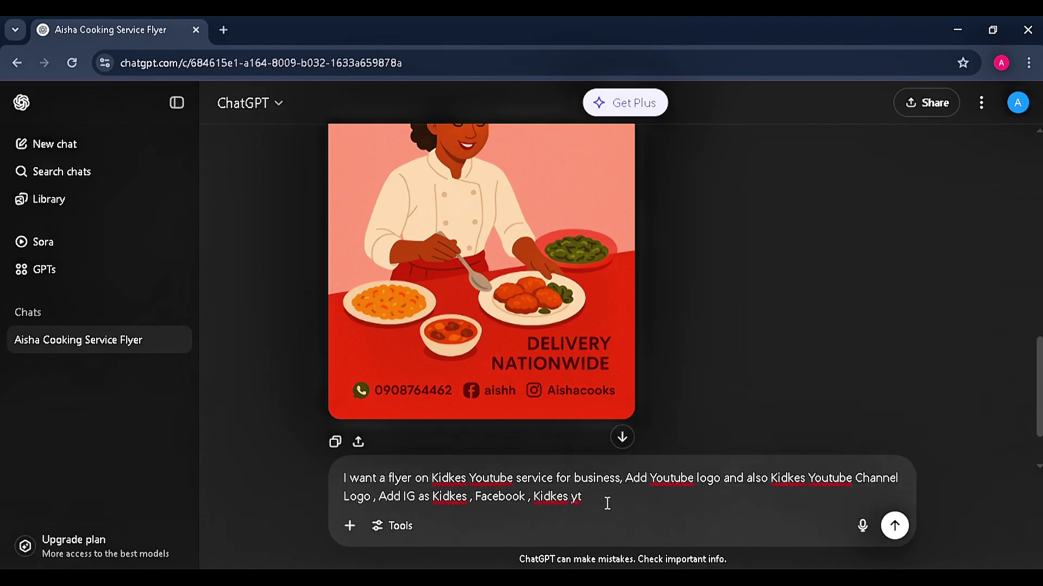
{"action": "type", "text": " . I want a cool bac"}
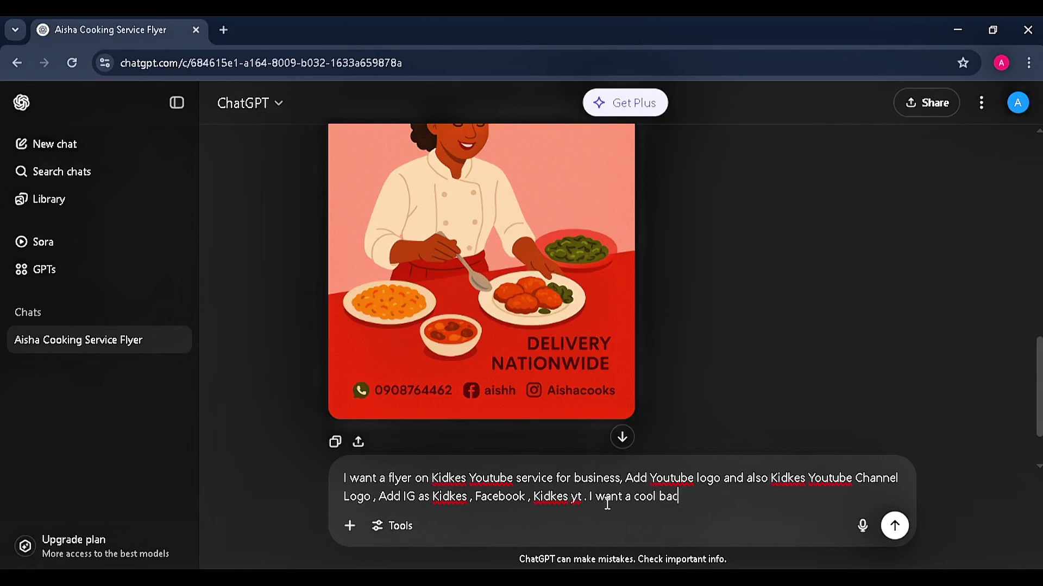
{"action": "type", "text": "kgrounf"}
{"action": "type", "text": "d and an i"}
{"action": "type", "text": "con of a "}
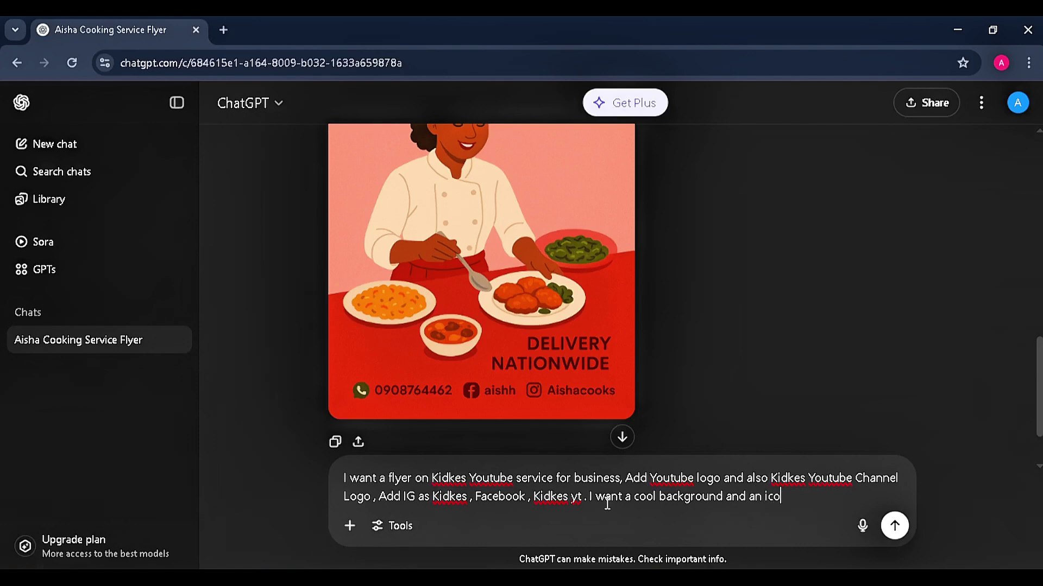
{"action": "type", "text": "detective"}
{"action": "key", "text": "Return"}
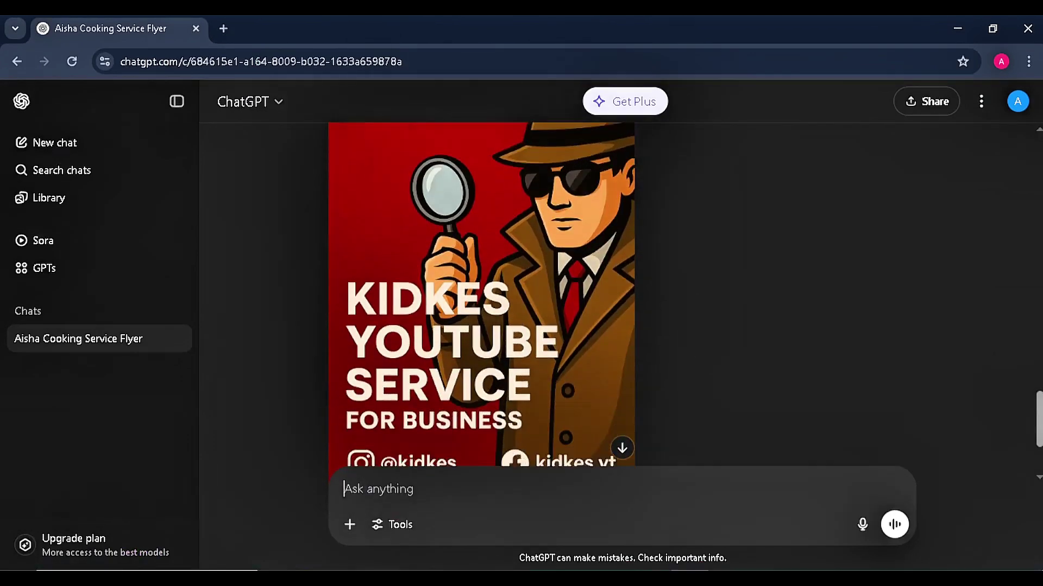
{"action": "mouse_move", "coordinate": [1039, 415]}
{"action": "left_mouse_down"}
{"action": "mouse_move", "coordinate": [1040, 436]}
{"action": "mouse_move", "coordinate": [1040, 385]}
{"action": "mouse_move", "coordinate": [1038, 419]}
{"action": "left_mouse_up"}
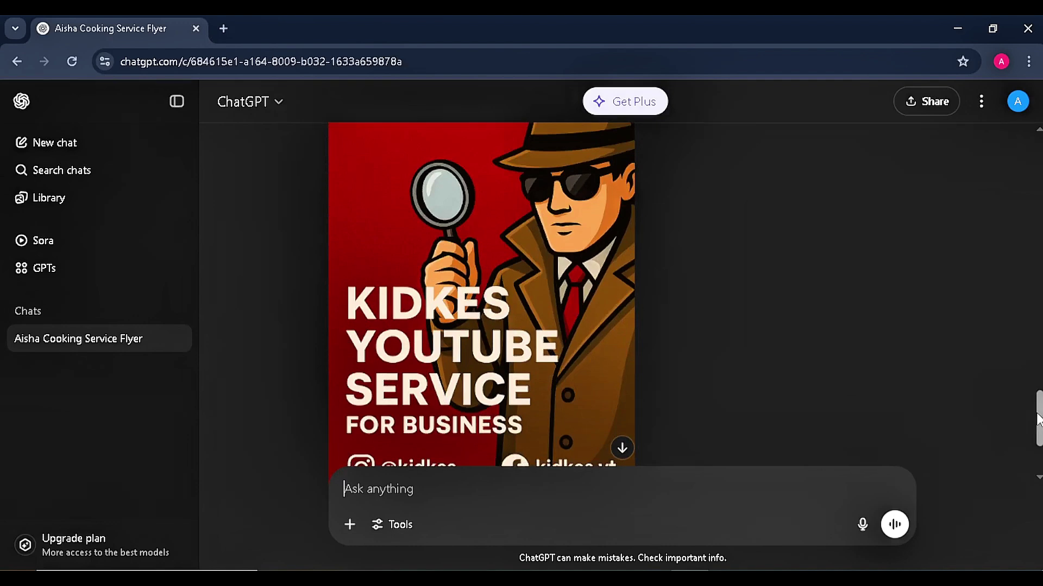
{"action": "left_click_drag", "start_coordinate": [1038, 419], "coordinate": [1038, 375]}
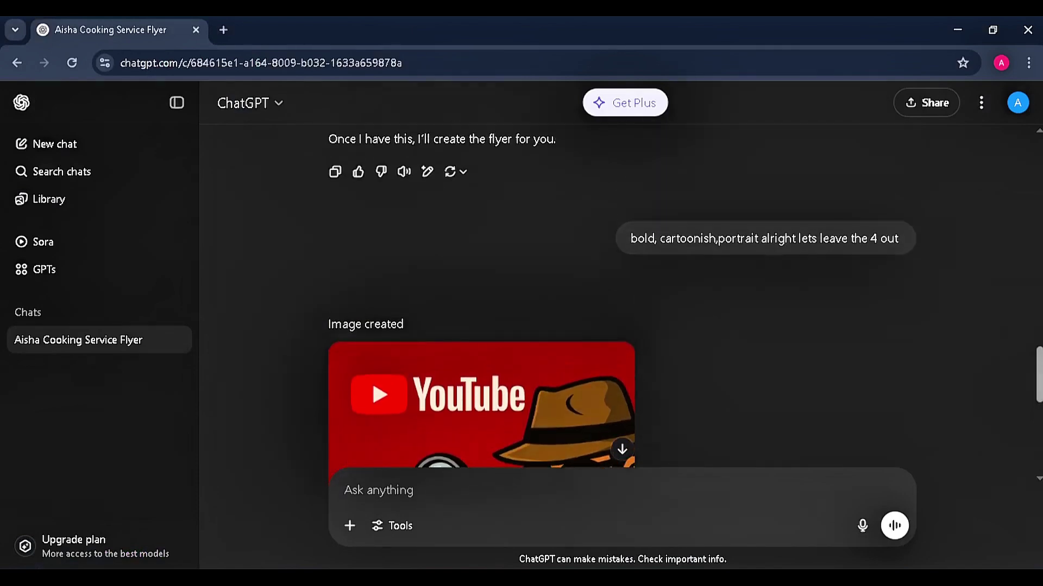
Download the red Kidkes detective flyer image and dismiss its share preview
{"action": "scroll", "coordinate": [372, 380], "scroll_direction": "down", "scroll_amount": 7}
{"action": "left_click", "coordinate": [409, 408]}
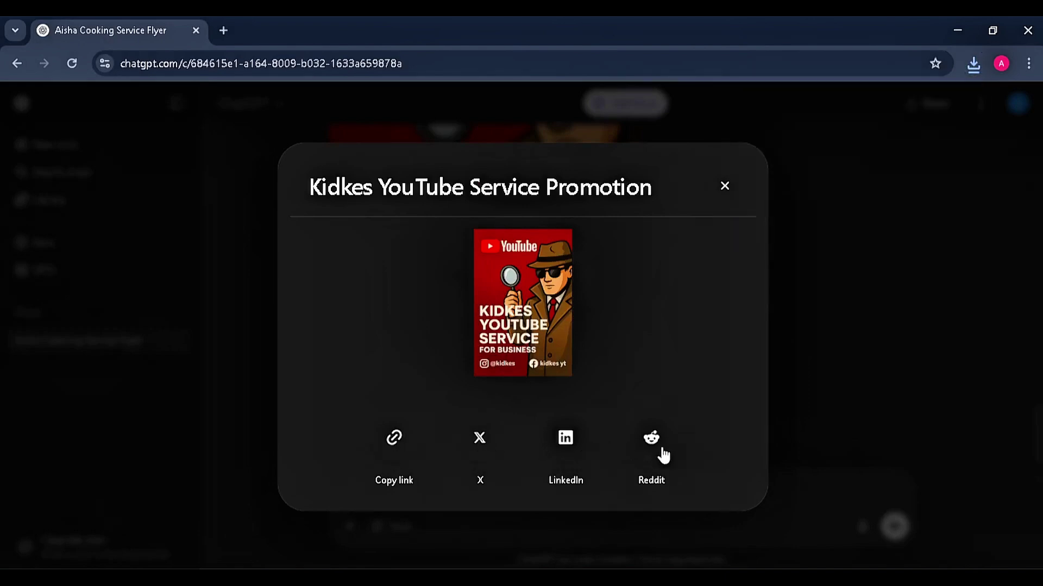
{"action": "left_click", "coordinate": [724, 186]}
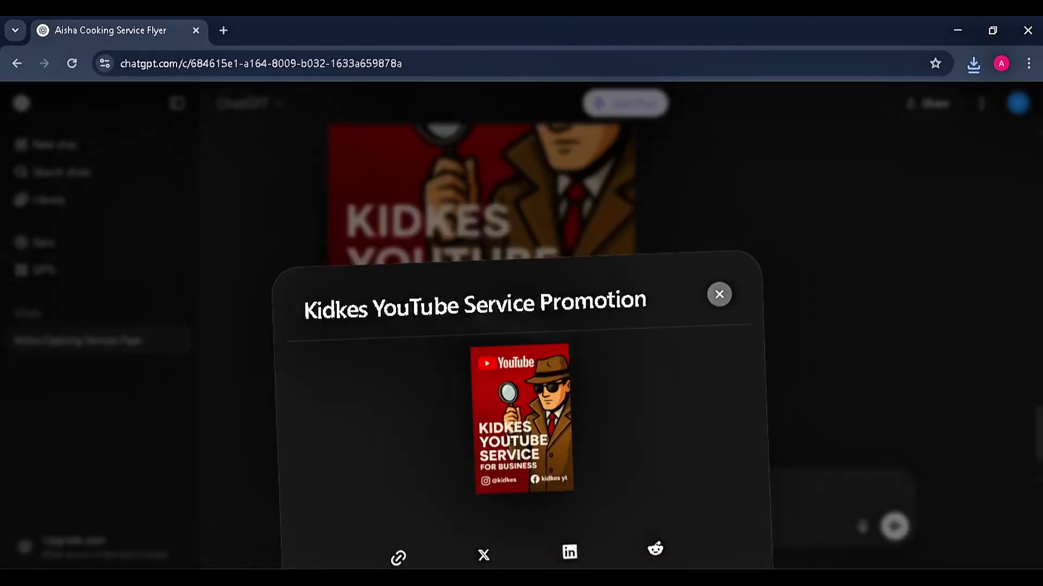
Download the pink Aisha cooking flyer and confirm it in the recent downloads list
{"action": "scroll", "coordinate": [684, 302], "scroll_direction": "up", "scroll_amount": 10}
{"action": "scroll", "coordinate": [489, 326], "scroll_direction": "up", "scroll_amount": 5}
{"action": "mouse_move", "coordinate": [494, 366]}
{"action": "left_click", "coordinate": [407, 435]}
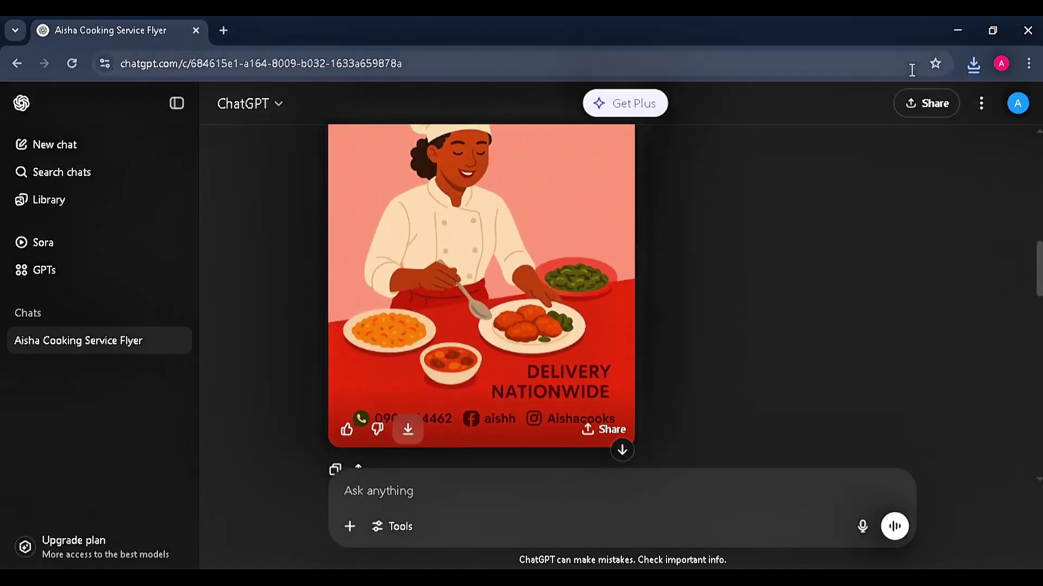
{"action": "left_click", "coordinate": [971, 65]}
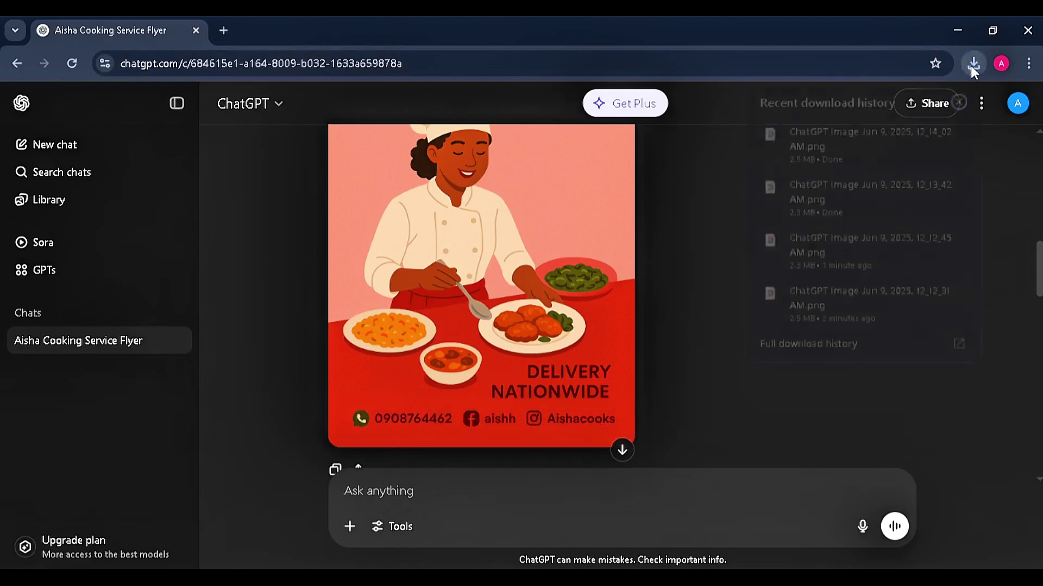
{"action": "left_click", "coordinate": [691, 234]}
{"action": "scroll", "coordinate": [742, 244], "scroll_direction": "down", "scroll_amount": 10}
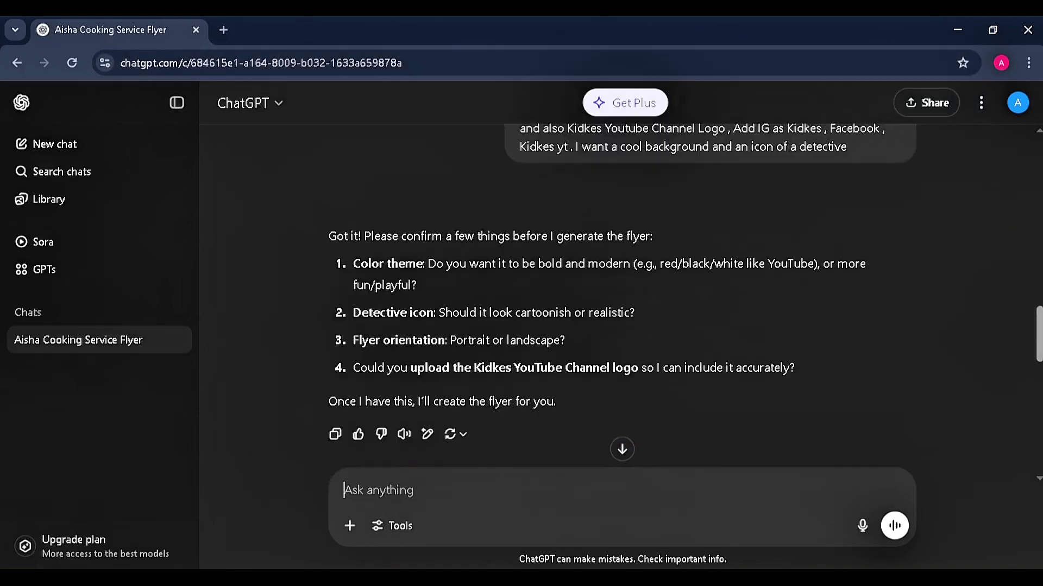
{"action": "scroll", "coordinate": [372, 380], "scroll_direction": "down", "scroll_amount": 5}
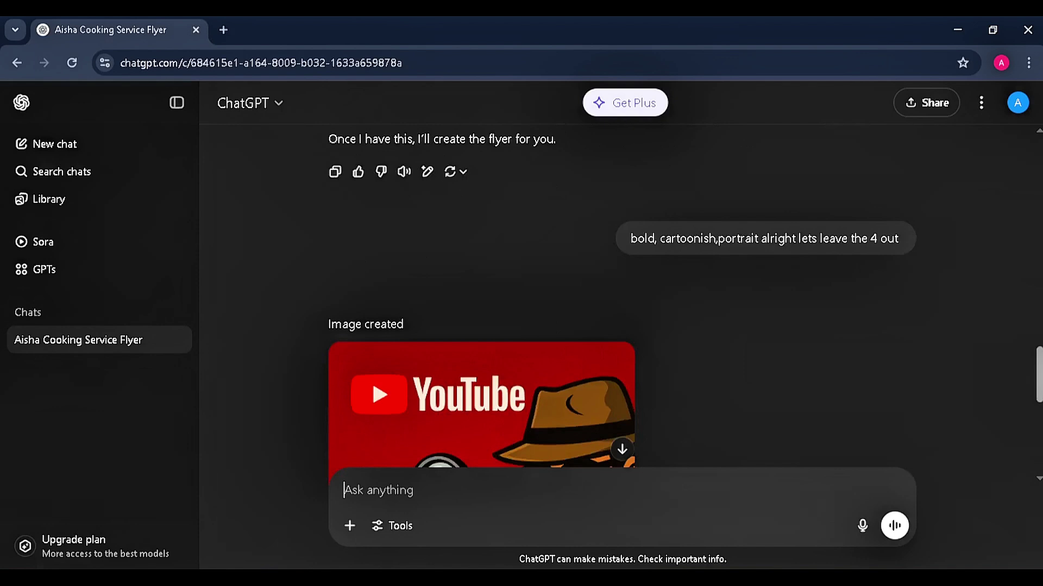
{"action": "scroll", "coordinate": [373, 380], "scroll_direction": "down", "scroll_amount": 1}
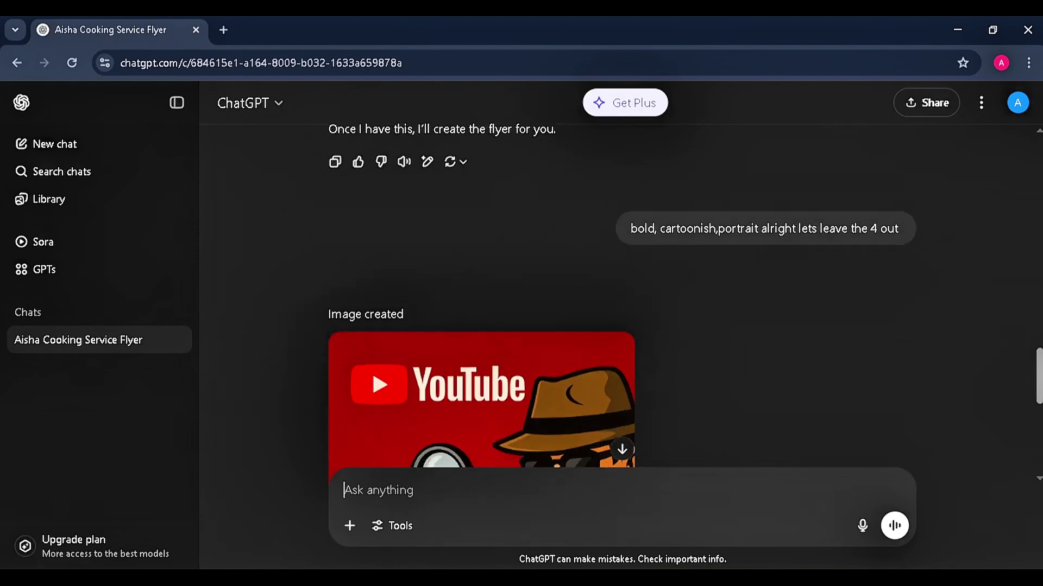
{"action": "scroll", "coordinate": [1038, 428], "scroll_direction": "down", "scroll_amount": 6}
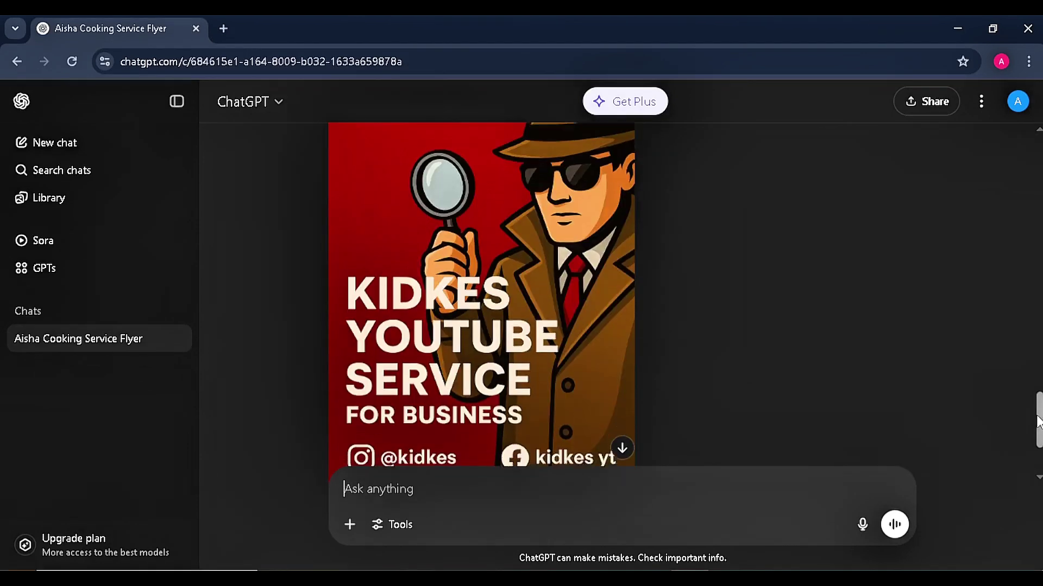
{"action": "left_click_drag", "start_coordinate": [1038, 428], "coordinate": [1039, 418]}
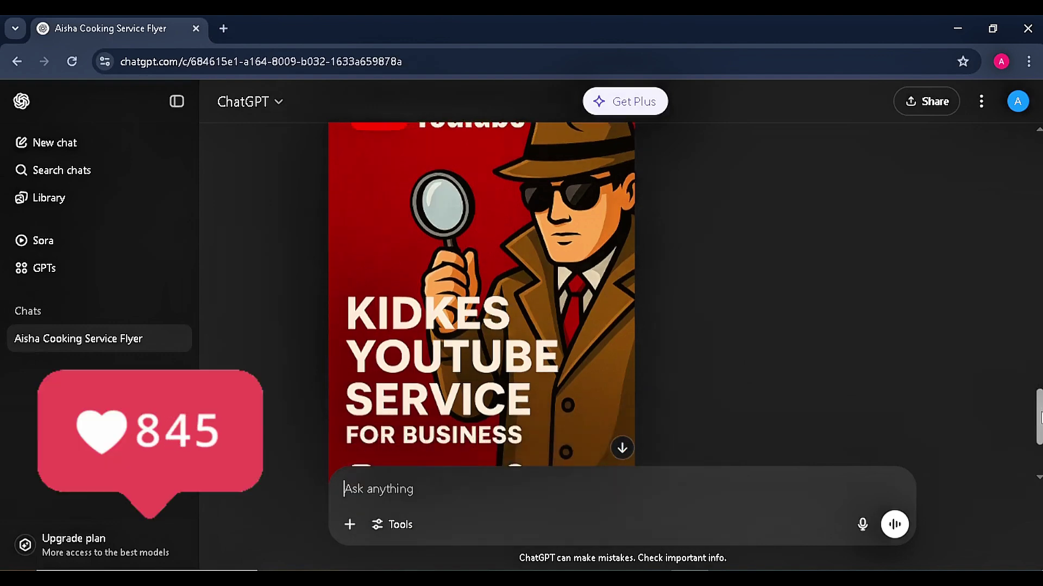
{"action": "left_click_drag", "start_coordinate": [1040, 417], "coordinate": [1040, 420]}
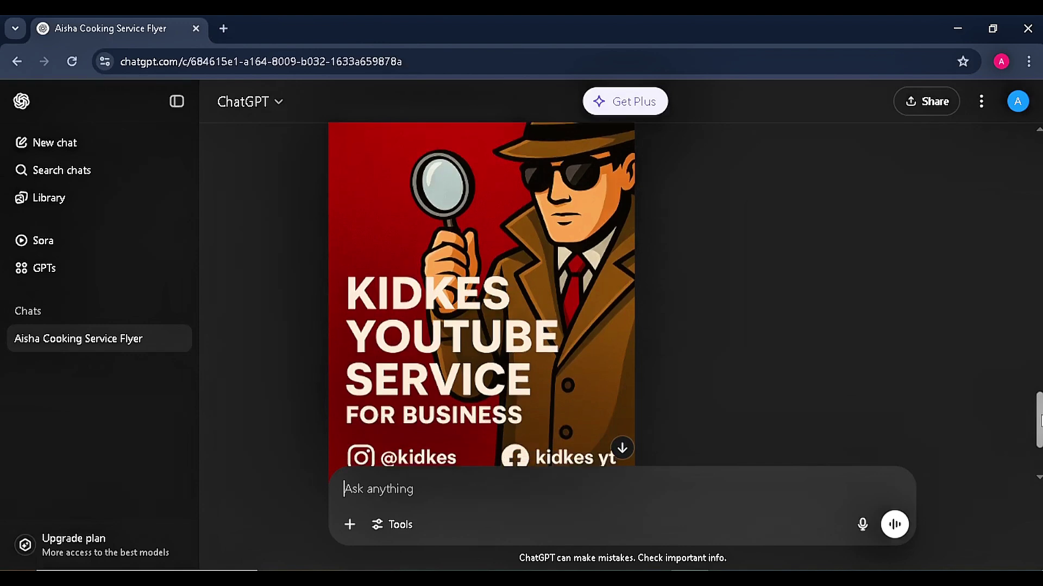
{"action": "left_click_drag", "start_coordinate": [1039, 421], "coordinate": [1040, 427]}
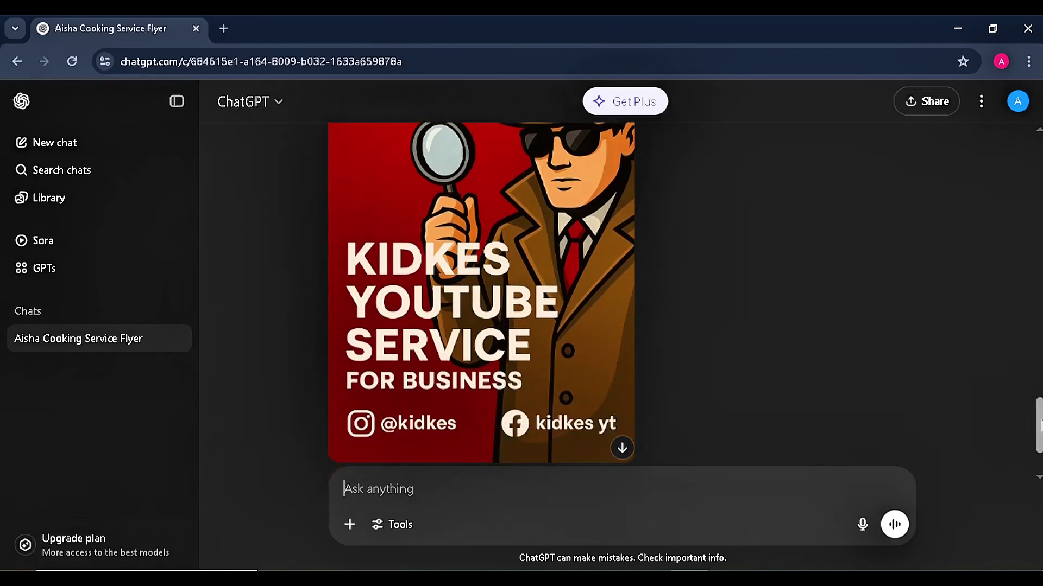